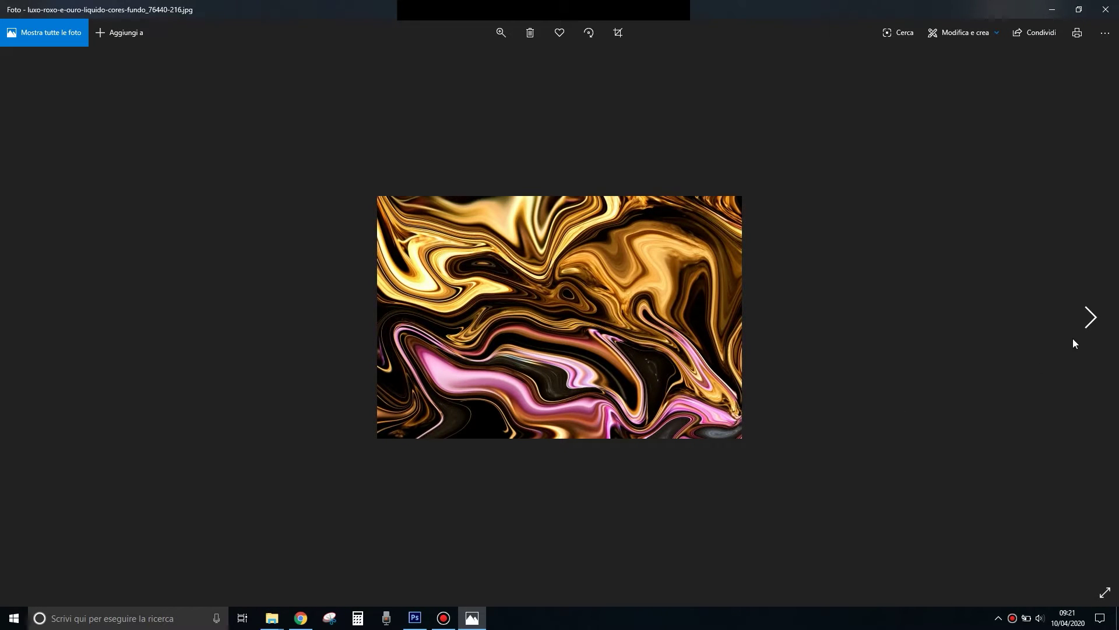
Browse the four liquid-marble reference images in Windows Photos, then close the viewer.
{"action": "left_click", "coordinate": [1091, 318]}
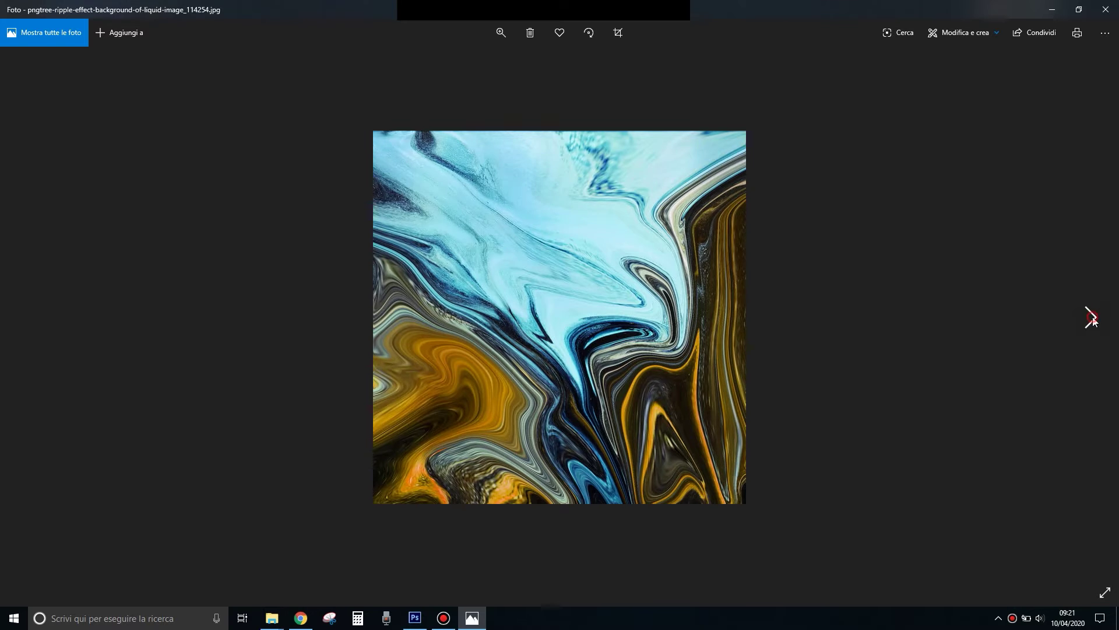
{"action": "left_click", "coordinate": [1091, 318]}
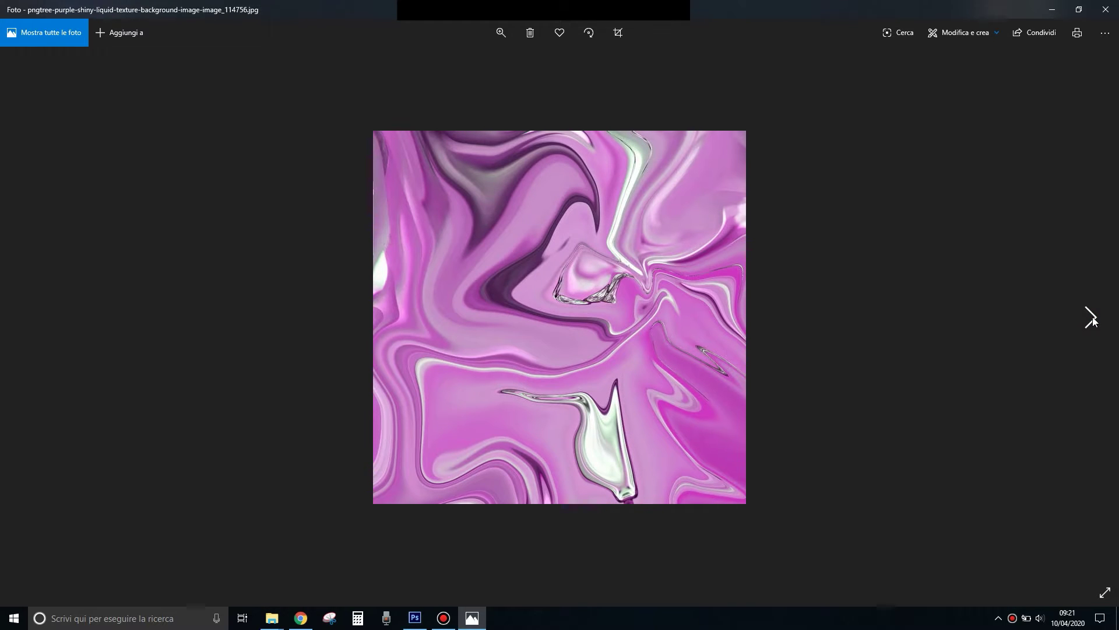
{"action": "left_click", "coordinate": [1092, 320]}
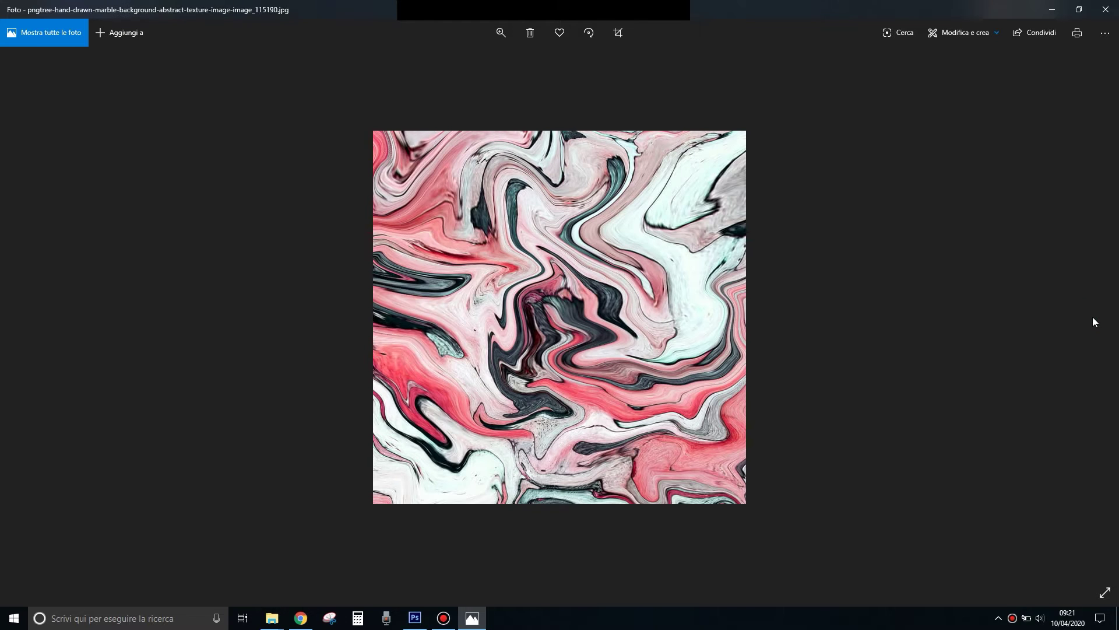
{"action": "left_click", "coordinate": [1103, 10]}
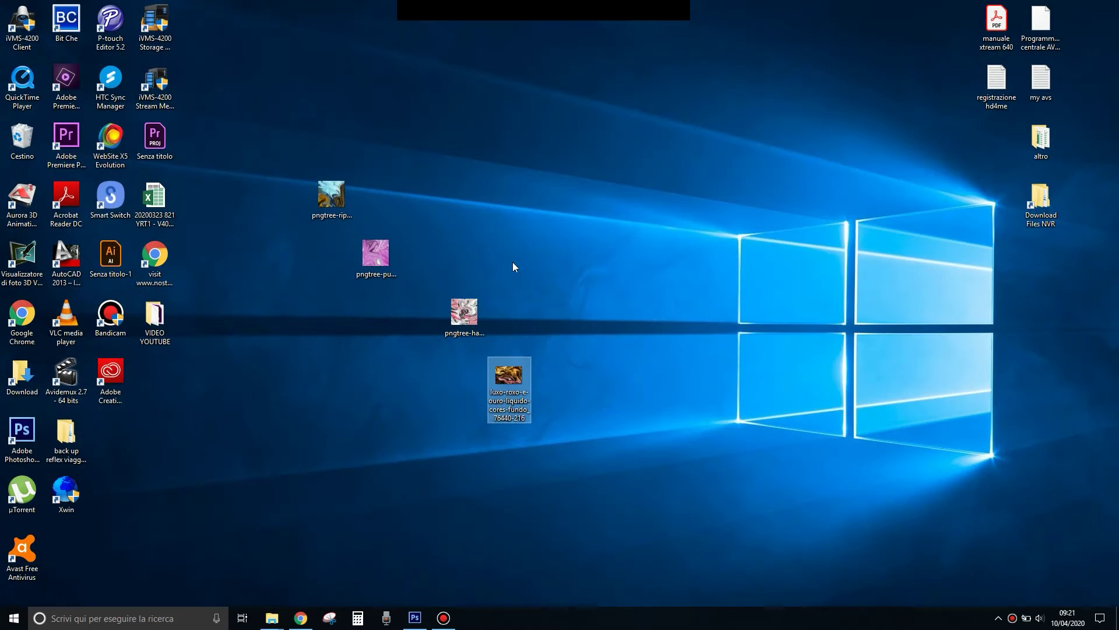
{"action": "left_click", "coordinate": [417, 346]}
Bring Photoshop forward and create a white 1280×720 px, 72 ppi RGB document.
{"action": "left_click", "coordinate": [416, 618]}
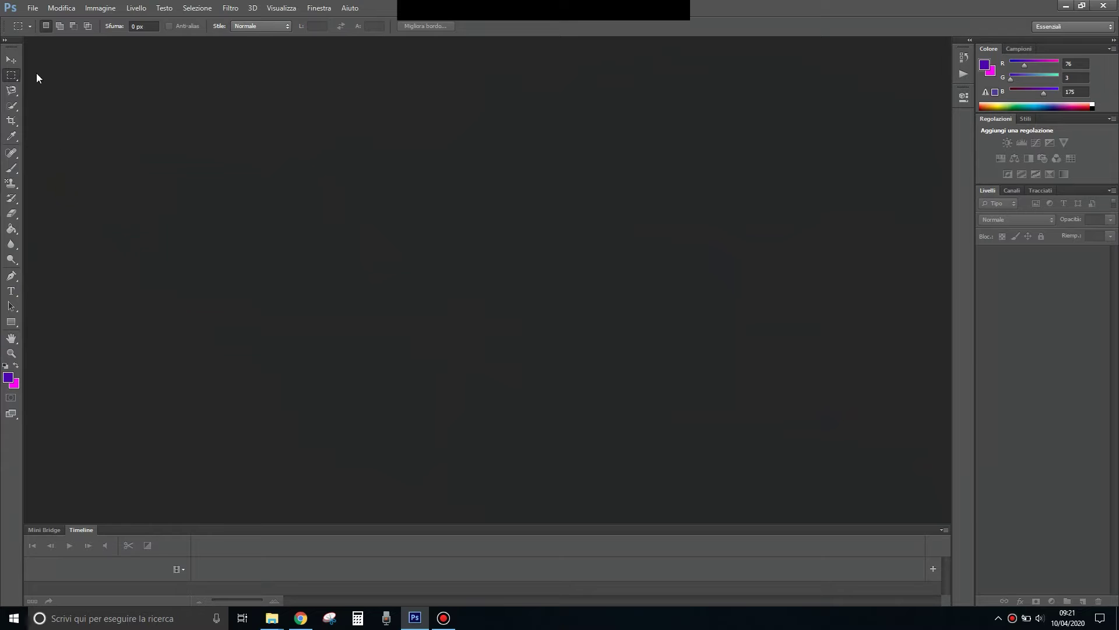
{"action": "left_click", "coordinate": [32, 8]}
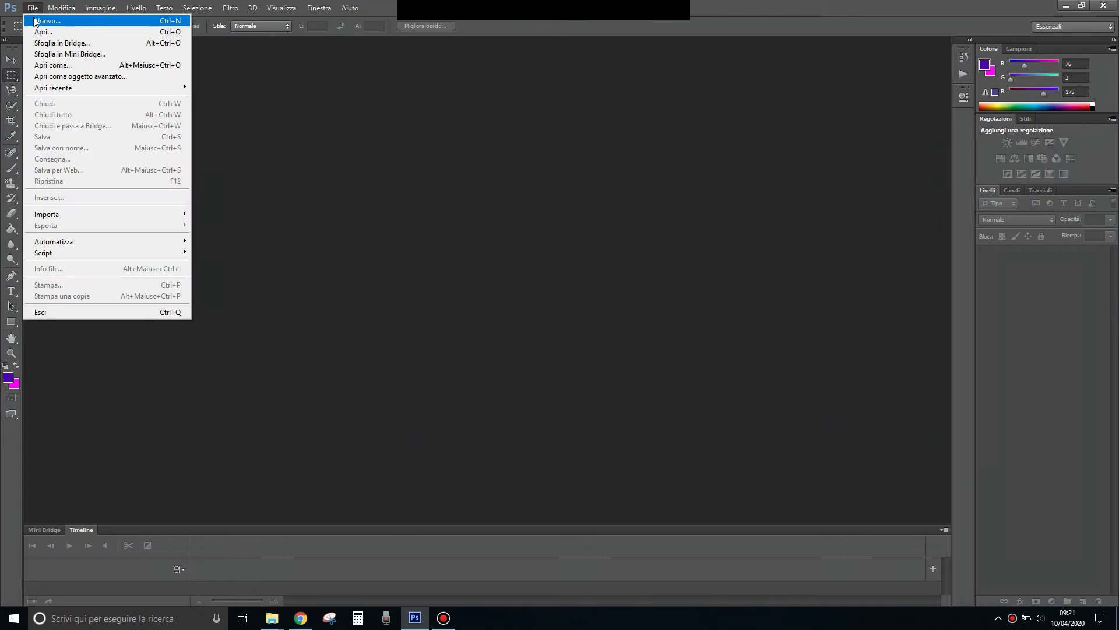
{"action": "left_click", "coordinate": [34, 21]}
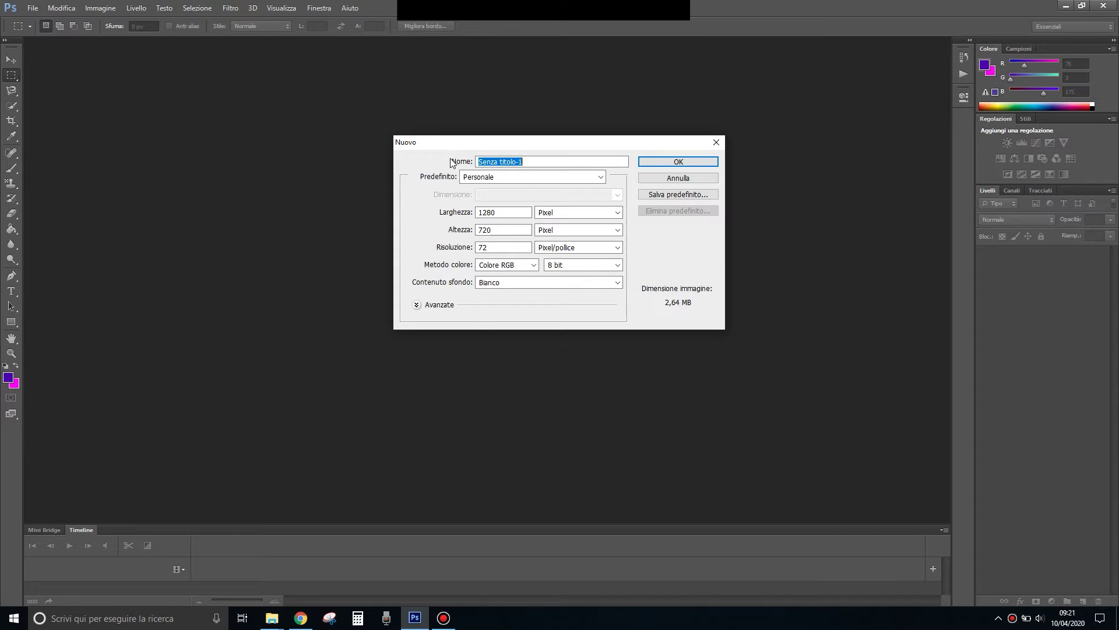
{"action": "left_click", "coordinate": [658, 165]}
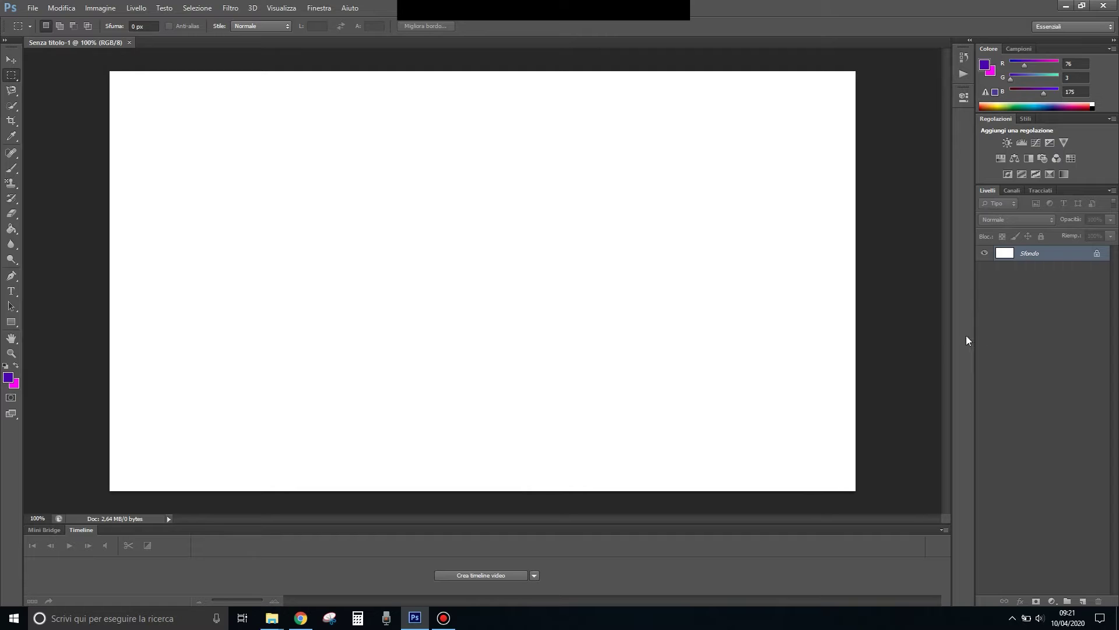
Duplicate the Sfondo background layer as a new layer named 'livello colore'.
{"action": "right_click", "coordinate": [1027, 258]}
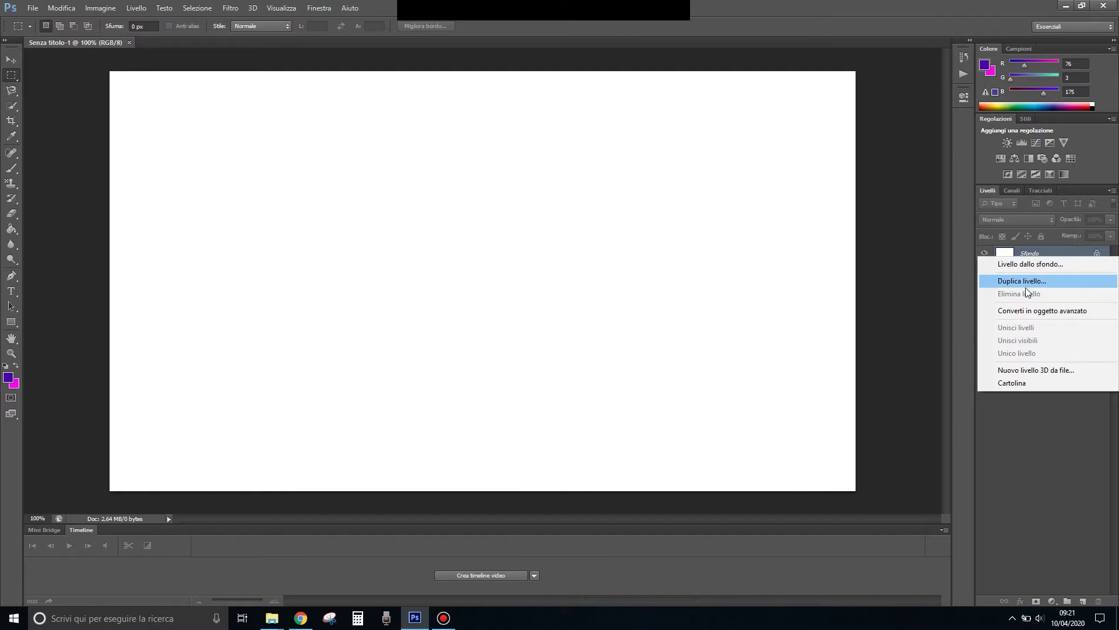
{"action": "left_click", "coordinate": [1026, 284]}
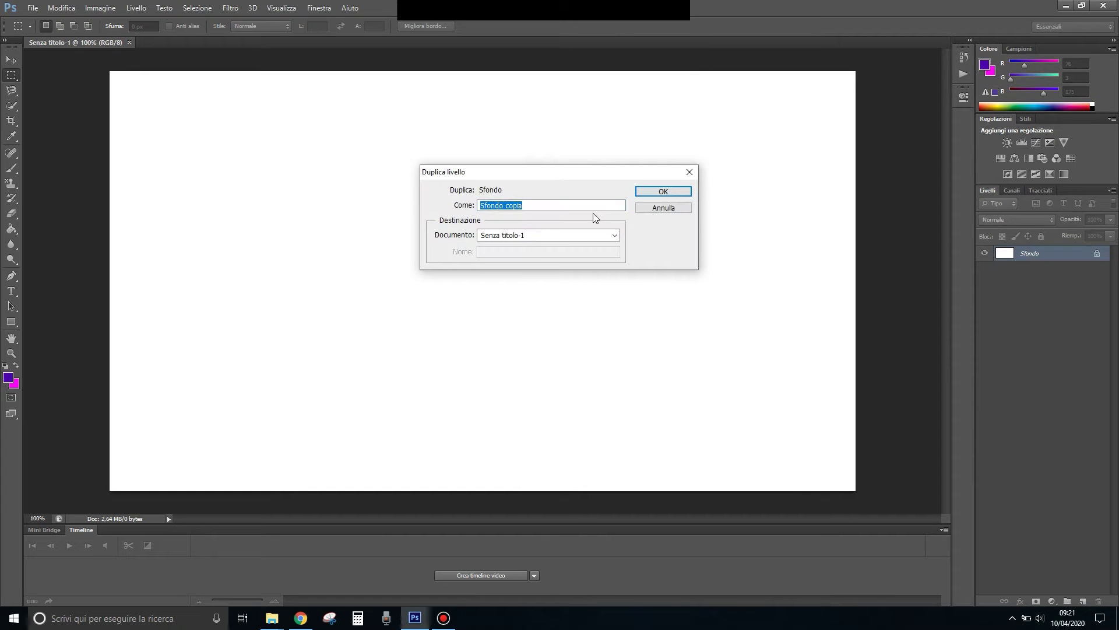
{"action": "type", "text": "livello colore"}
{"action": "left_click", "coordinate": [685, 192]}
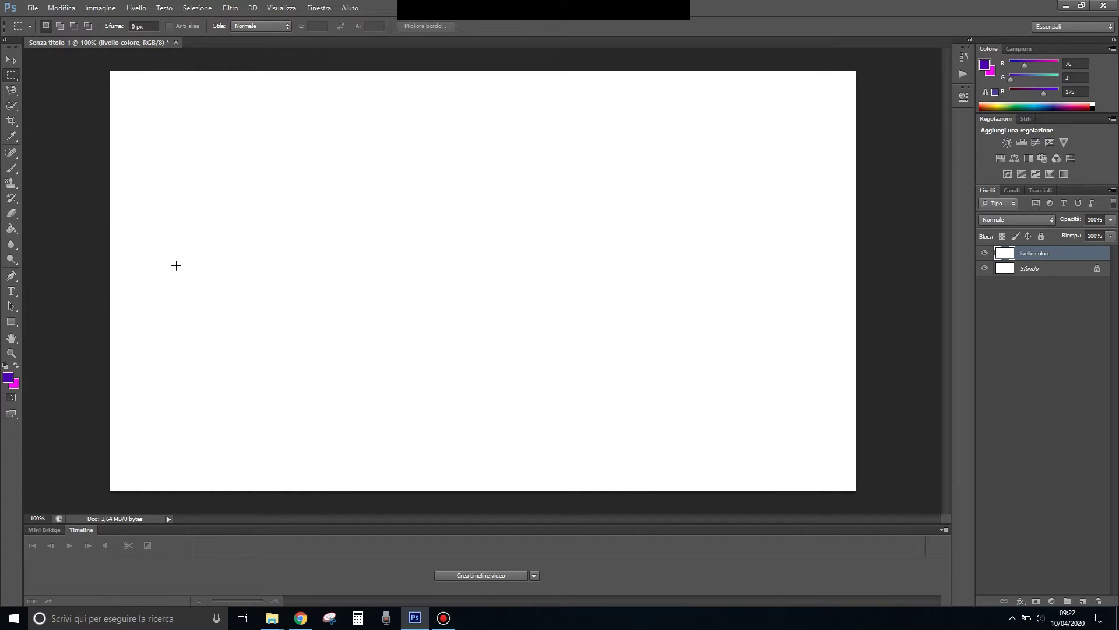
Set up a soft round 61 px Brush with a purple foreground colour.
{"action": "left_click", "coordinate": [14, 173]}
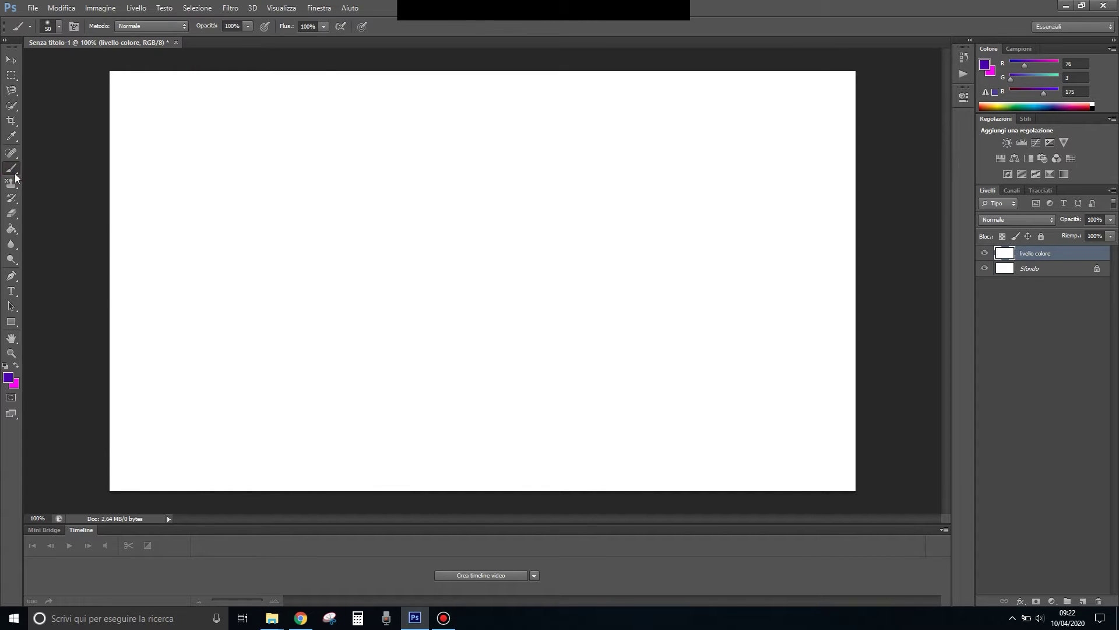
{"action": "left_click", "coordinate": [8, 378]}
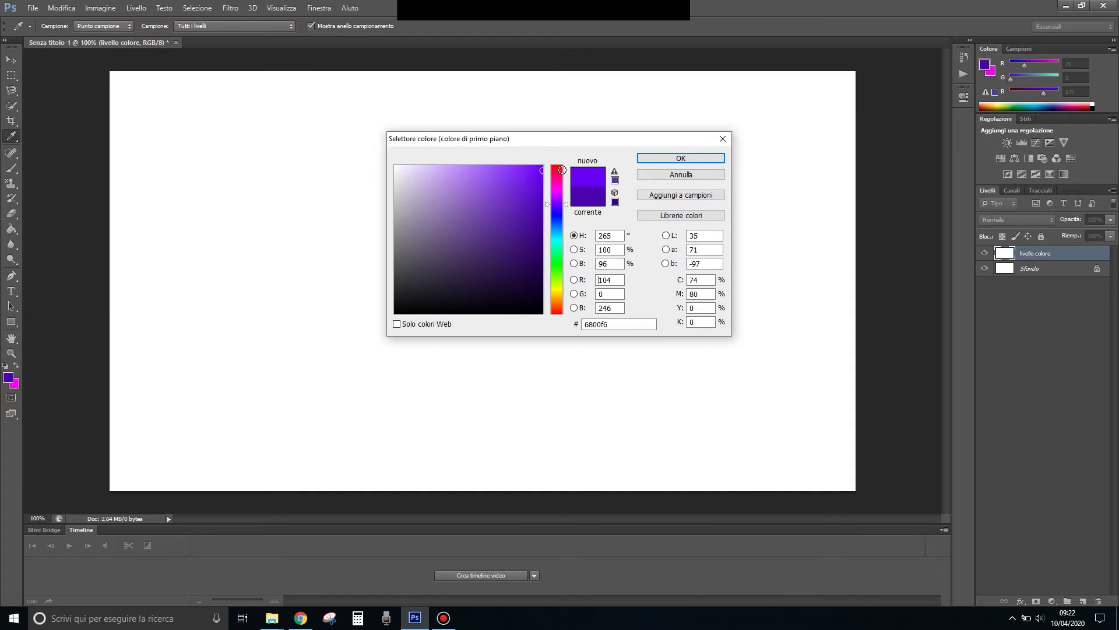
{"action": "left_click", "coordinate": [656, 159]}
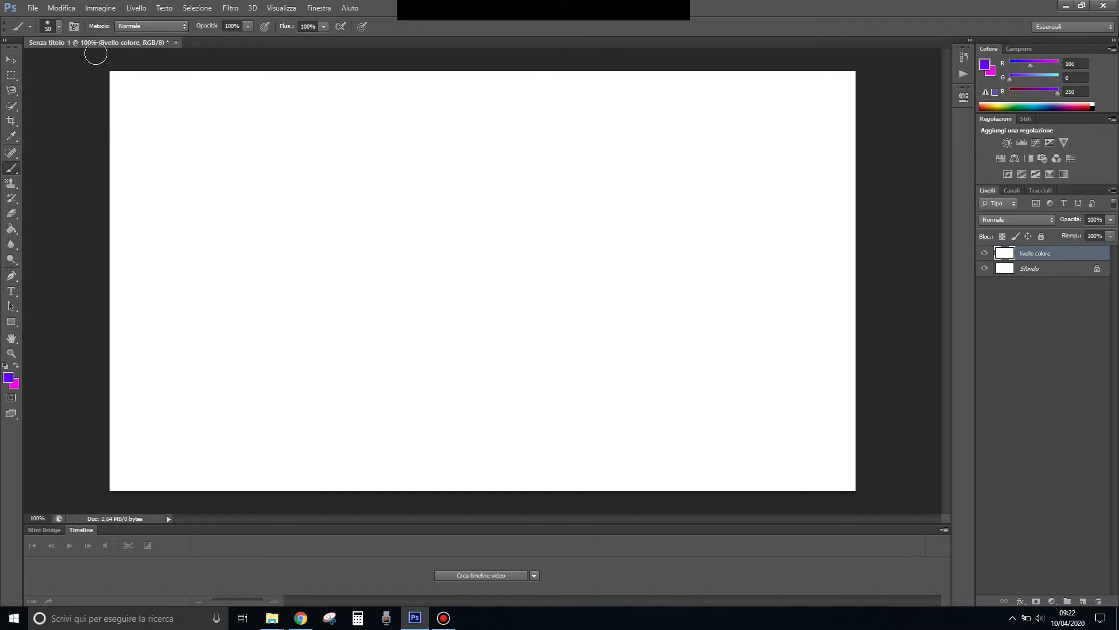
{"action": "left_click", "coordinate": [59, 30]}
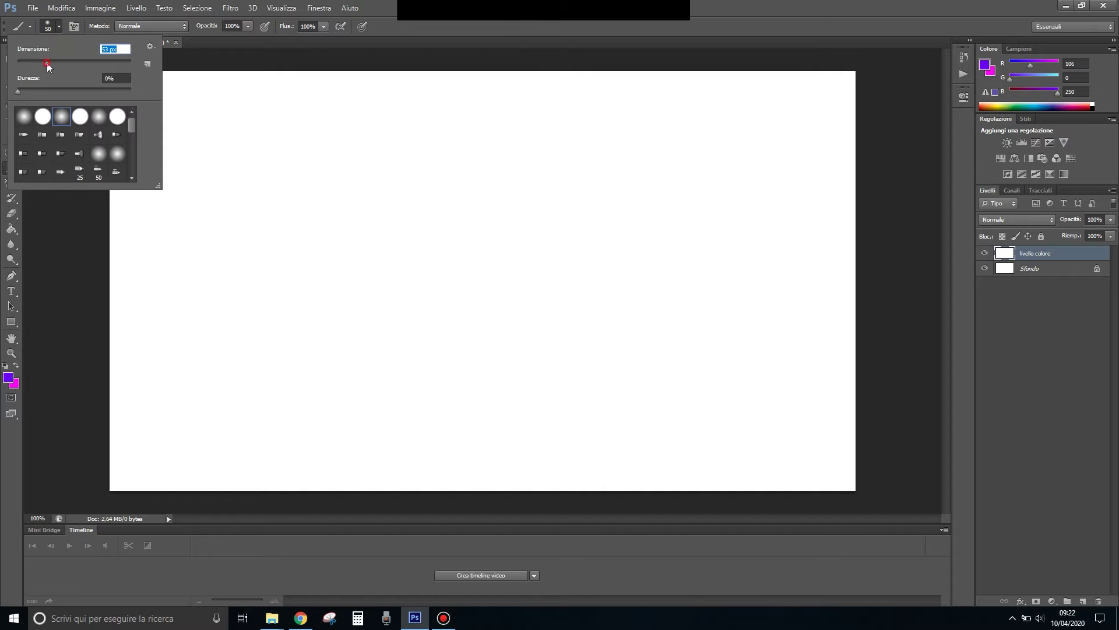
{"action": "left_click", "coordinate": [61, 119]}
{"action": "left_click", "coordinate": [81, 231]}
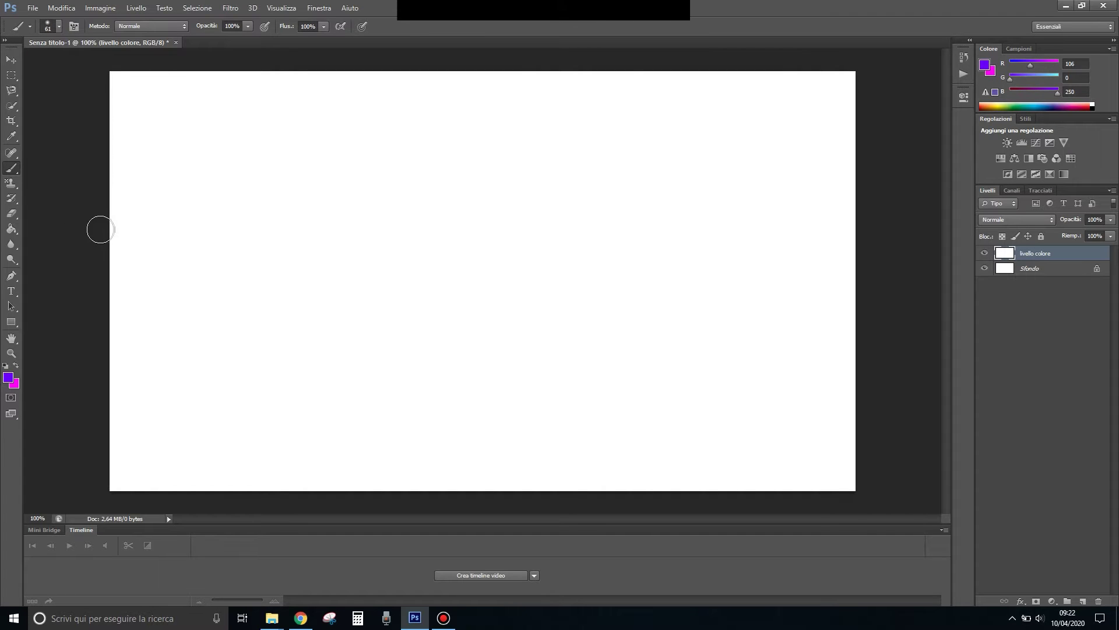
Paint six thick purple curving strokes across the white canvas.
{"action": "left_click_drag", "start_coordinate": [96, 232], "coordinate": [292, 71]}
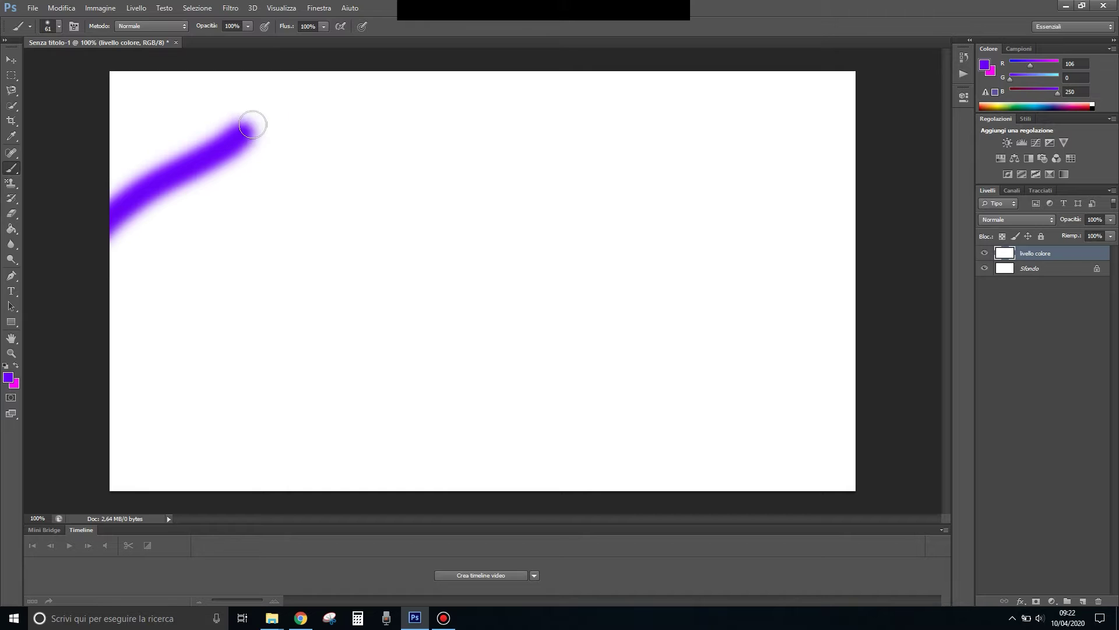
{"action": "mouse_move", "coordinate": [367, 60]}
{"action": "left_mouse_down"}
{"action": "mouse_move", "coordinate": [385, 142]}
{"action": "mouse_move", "coordinate": [662, 445]}
{"action": "mouse_move", "coordinate": [683, 535]}
{"action": "left_mouse_up"}
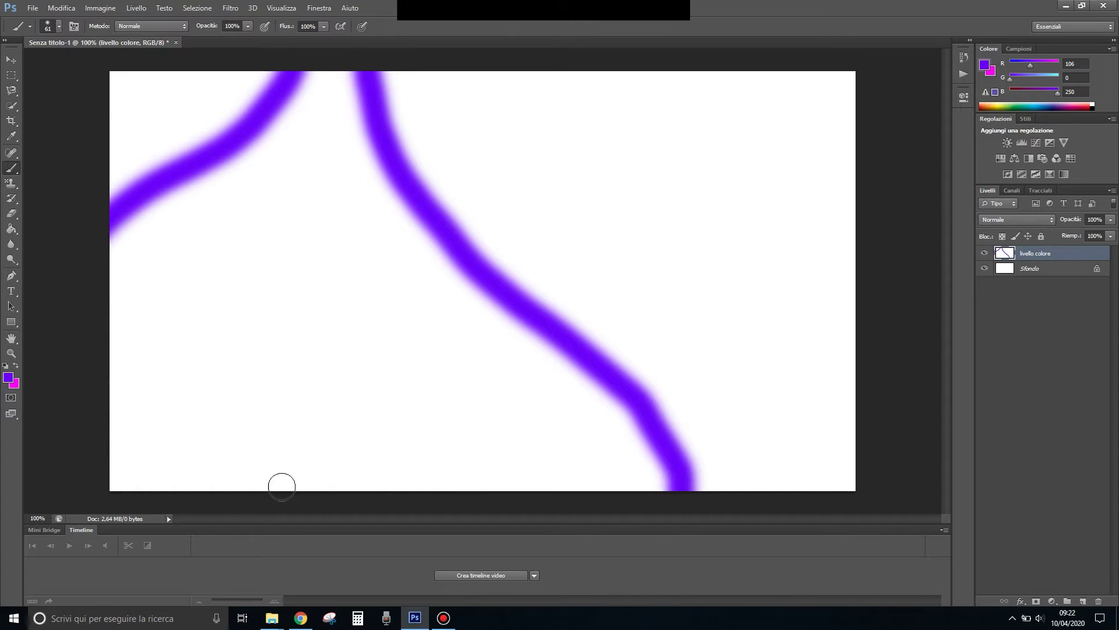
{"action": "mouse_move", "coordinate": [246, 503]}
{"action": "left_mouse_down"}
{"action": "mouse_move", "coordinate": [320, 450]}
{"action": "mouse_move", "coordinate": [488, 362]}
{"action": "mouse_move", "coordinate": [517, 258]}
{"action": "mouse_move", "coordinate": [512, 145]}
{"action": "left_mouse_up"}
{"action": "mouse_move", "coordinate": [517, 95]}
{"action": "left_mouse_down"}
{"action": "mouse_move", "coordinate": [703, 51]}
{"action": "mouse_move", "coordinate": [795, 220]}
{"action": "mouse_move", "coordinate": [927, 269]}
{"action": "left_mouse_up"}
{"action": "mouse_move", "coordinate": [881, 217]}
{"action": "left_mouse_down"}
{"action": "mouse_move", "coordinate": [683, 315]}
{"action": "mouse_move", "coordinate": [657, 430]}
{"action": "mouse_move", "coordinate": [761, 555]}
{"action": "left_mouse_up"}
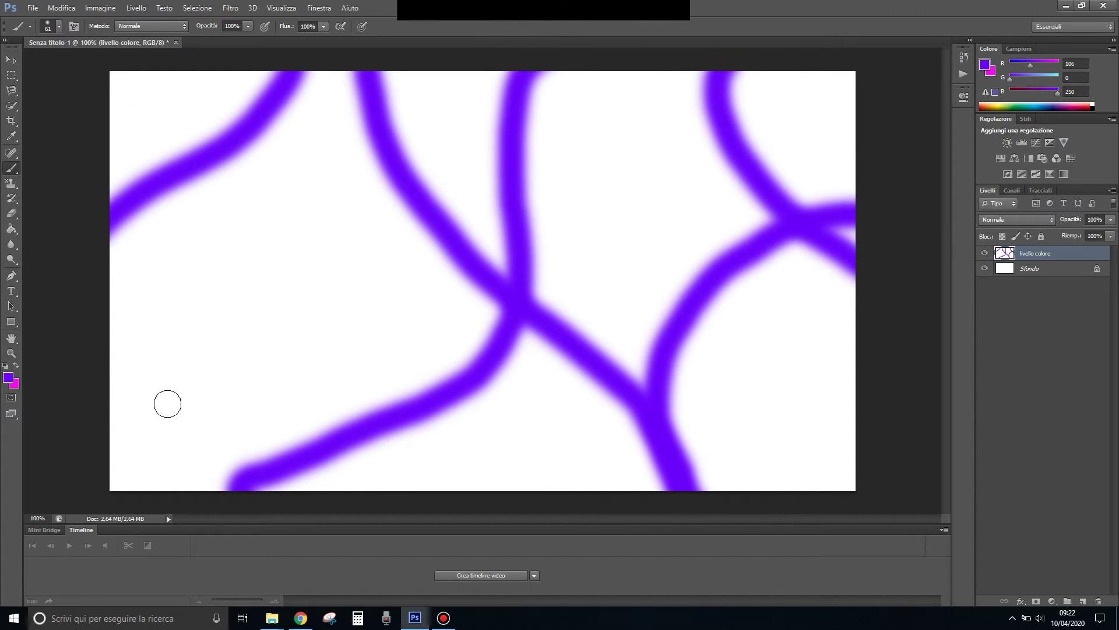
{"action": "mouse_move", "coordinate": [97, 411]}
{"action": "left_mouse_down"}
{"action": "mouse_move", "coordinate": [138, 393]}
{"action": "mouse_move", "coordinate": [215, 299]}
{"action": "mouse_move", "coordinate": [217, 229]}
{"action": "mouse_move", "coordinate": [242, 140]}
{"action": "left_mouse_up"}
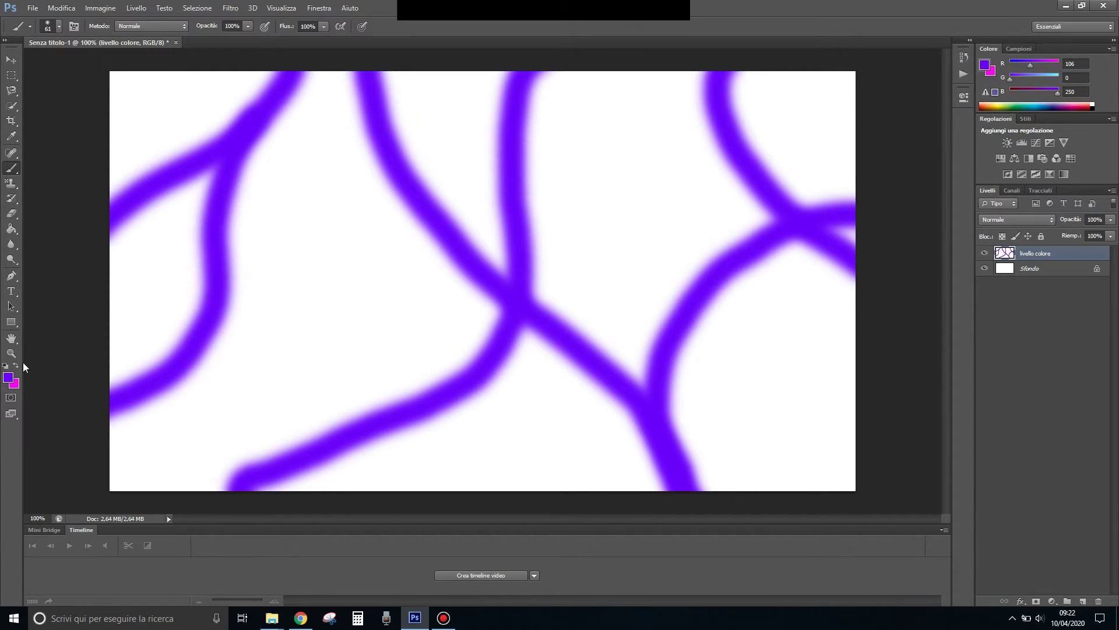
Paint a magenta curve and a blue curve over the purple lines.
{"action": "left_click", "coordinate": [8, 381]}
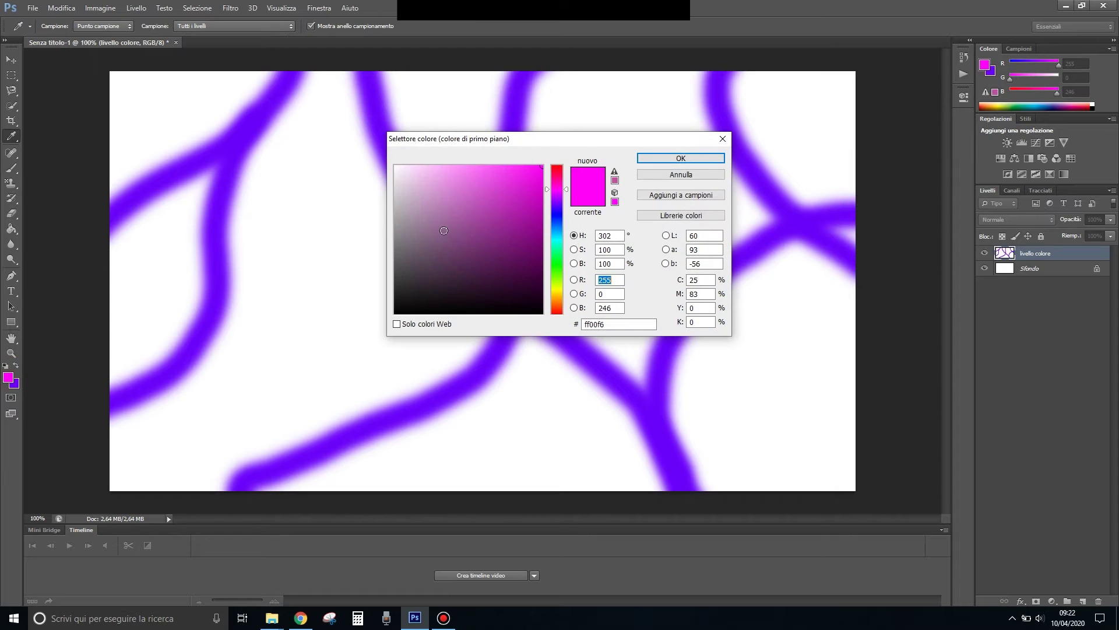
{"action": "left_click", "coordinate": [645, 159]}
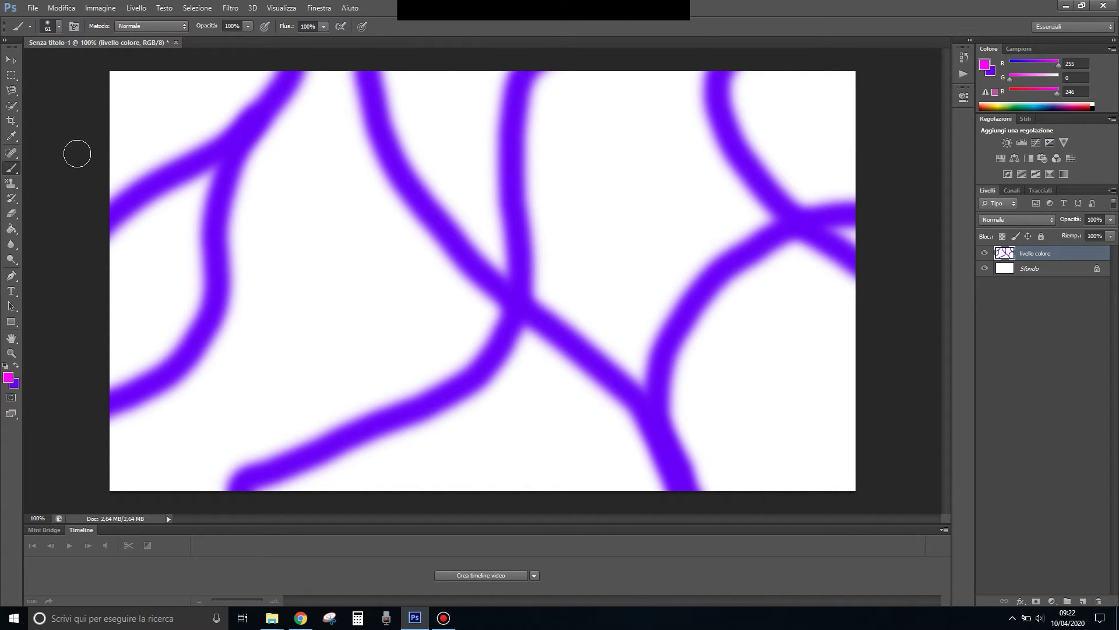
{"action": "left_click_drag", "start_coordinate": [77, 154], "coordinate": [196, 57]}
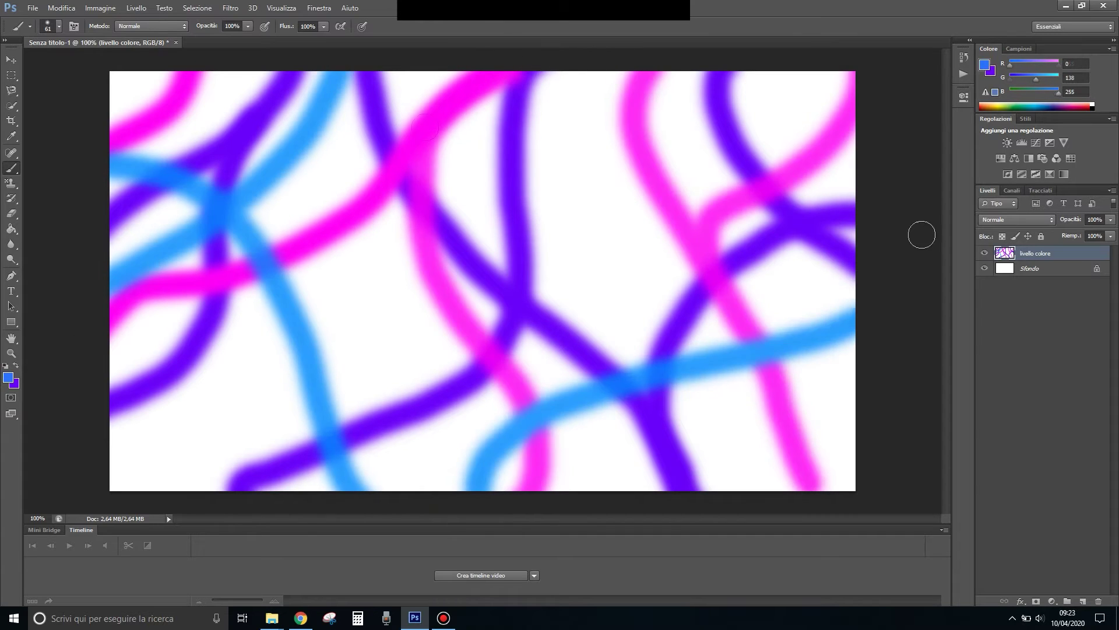
{"action": "left_click_drag", "start_coordinate": [899, 263], "coordinate": [318, 58]}
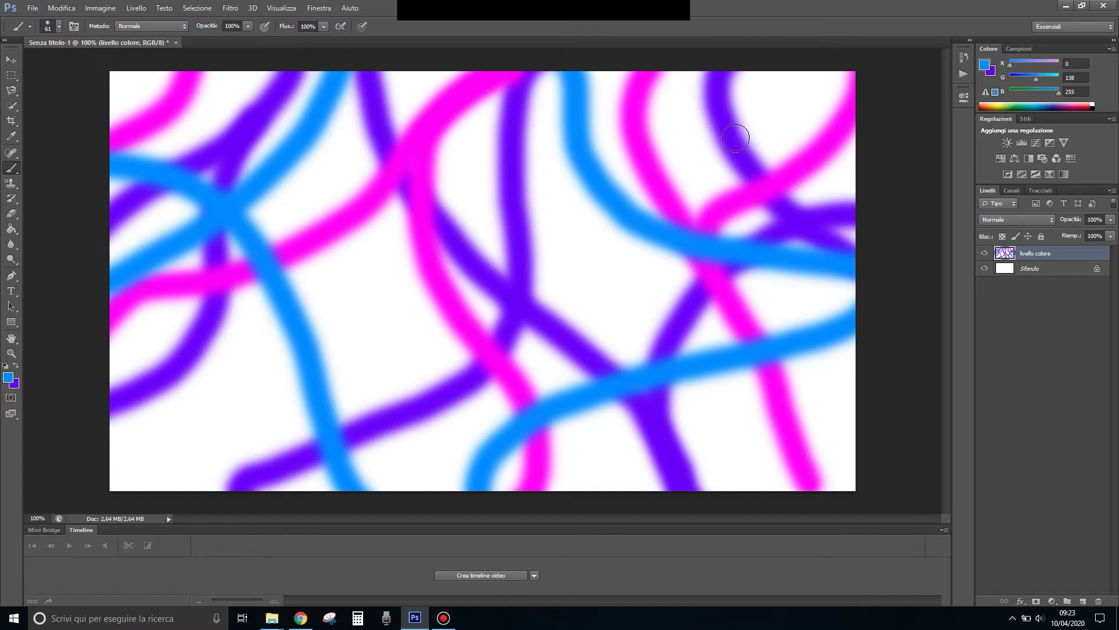
{"action": "left_click", "coordinate": [230, 9]}
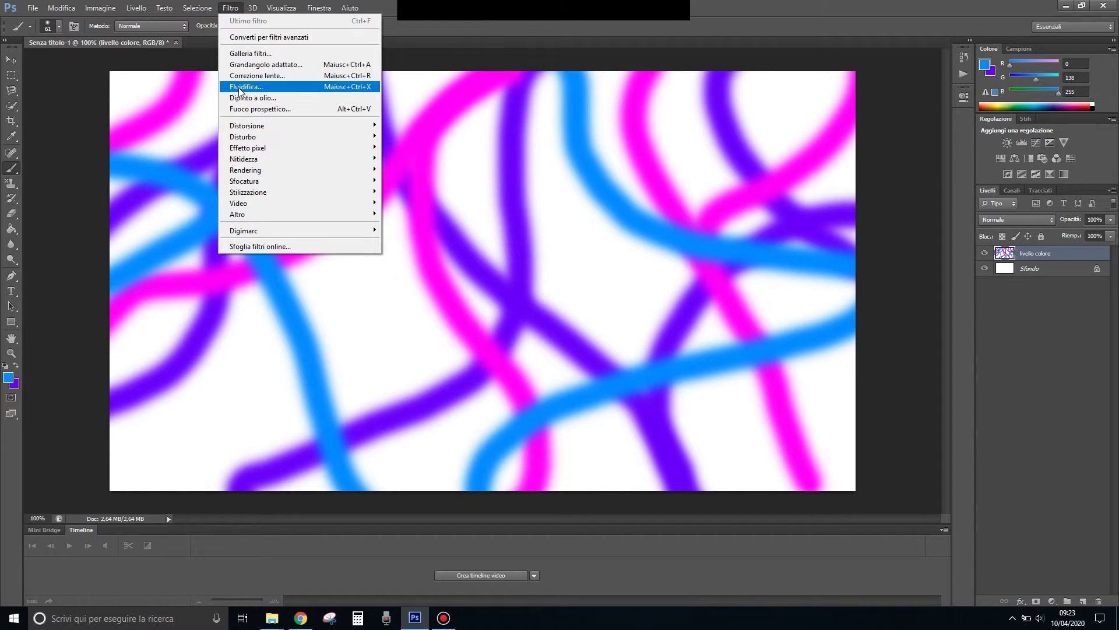
In Liquify (Fluidifica), enlarge the Forward Warp brush and push the lower and upper-left strokes into swirls.
{"action": "left_click", "coordinate": [239, 88]}
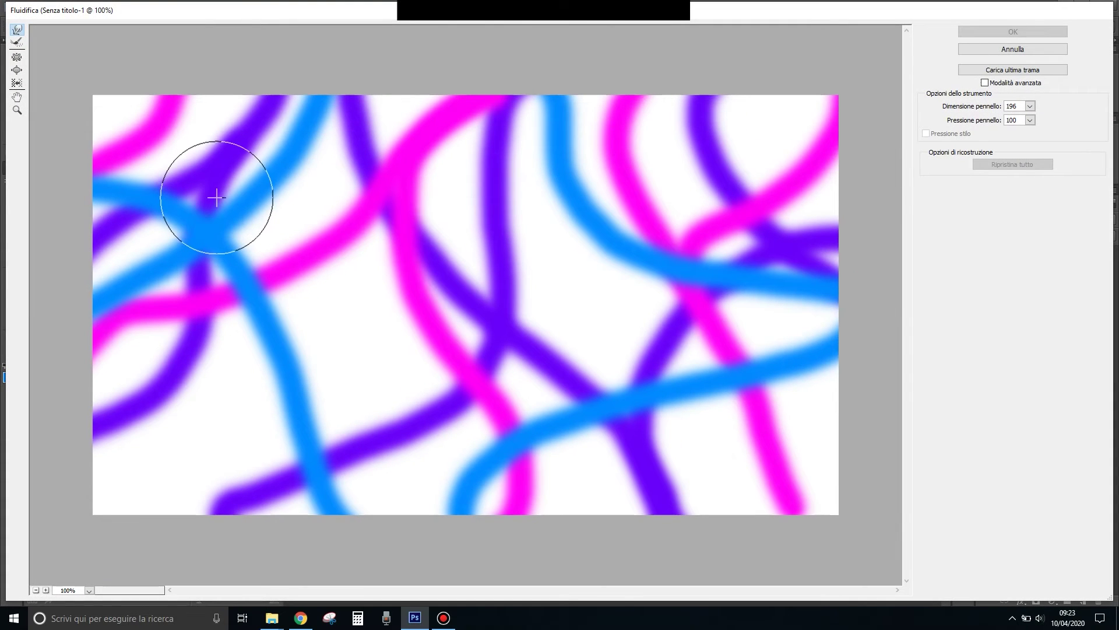
{"action": "mouse_move", "coordinate": [217, 199]}
{"action": "left_mouse_down"}
{"action": "mouse_move", "coordinate": [324, 201]}
{"action": "mouse_move", "coordinate": [194, 205]}
{"action": "mouse_move", "coordinate": [240, 207]}
{"action": "mouse_move", "coordinate": [33, 258]}
{"action": "mouse_move", "coordinate": [76, 239]}
{"action": "mouse_move", "coordinate": [170, 155]}
{"action": "mouse_move", "coordinate": [229, 137]}
{"action": "mouse_move", "coordinate": [200, 138]}
{"action": "mouse_move", "coordinate": [28, 220]}
{"action": "mouse_move", "coordinate": [205, 177]}
{"action": "mouse_move", "coordinate": [163, 140]}
{"action": "mouse_move", "coordinate": [112, 120]}
{"action": "mouse_move", "coordinate": [190, 247]}
{"action": "mouse_move", "coordinate": [67, 370]}
{"action": "mouse_move", "coordinate": [241, 337]}
{"action": "mouse_move", "coordinate": [572, 140]}
{"action": "mouse_move", "coordinate": [367, 375]}
{"action": "mouse_move", "coordinate": [35, 420]}
{"action": "mouse_move", "coordinate": [318, 530]}
{"action": "mouse_move", "coordinate": [220, 251]}
{"action": "mouse_move", "coordinate": [290, 382]}
{"action": "mouse_move", "coordinate": [466, 375]}
{"action": "mouse_move", "coordinate": [352, 435]}
{"action": "mouse_move", "coordinate": [325, 580]}
{"action": "mouse_move", "coordinate": [571, 393]}
{"action": "mouse_move", "coordinate": [443, 472]}
{"action": "mouse_move", "coordinate": [204, 495]}
{"action": "mouse_move", "coordinate": [395, 395]}
{"action": "mouse_move", "coordinate": [37, 529]}
{"action": "mouse_move", "coordinate": [507, 492]}
{"action": "mouse_move", "coordinate": [496, 379]}
{"action": "mouse_move", "coordinate": [692, 495]}
{"action": "mouse_move", "coordinate": [497, 325]}
{"action": "mouse_move", "coordinate": [587, 163]}
{"action": "mouse_move", "coordinate": [524, 216]}
{"action": "mouse_move", "coordinate": [480, 70]}
{"action": "mouse_move", "coordinate": [622, 130]}
{"action": "mouse_move", "coordinate": [612, 169]}
{"action": "mouse_move", "coordinate": [760, 34]}
{"action": "mouse_move", "coordinate": [632, 175]}
{"action": "mouse_move", "coordinate": [692, 324]}
{"action": "mouse_move", "coordinate": [850, 365]}
{"action": "mouse_move", "coordinate": [754, 234]}
{"action": "mouse_move", "coordinate": [490, 309]}
{"action": "mouse_move", "coordinate": [764, 387]}
{"action": "mouse_move", "coordinate": [750, 350]}
{"action": "mouse_move", "coordinate": [815, 200]}
{"action": "mouse_move", "coordinate": [692, 342]}
{"action": "mouse_move", "coordinate": [465, 442]}
{"action": "mouse_move", "coordinate": [831, 523]}
{"action": "mouse_move", "coordinate": [713, 505]}
{"action": "mouse_move", "coordinate": [762, 475]}
{"action": "mouse_move", "coordinate": [845, 572]}
{"action": "left_mouse_up"}
{"action": "mouse_move", "coordinate": [444, 508]}
{"action": "left_mouse_down"}
{"action": "mouse_move", "coordinate": [435, 467]}
{"action": "mouse_move", "coordinate": [485, 339]}
{"action": "mouse_move", "coordinate": [513, 412]}
{"action": "mouse_move", "coordinate": [285, 232]}
{"action": "mouse_move", "coordinate": [274, 180]}
{"action": "mouse_move", "coordinate": [138, 68]}
{"action": "left_mouse_up"}
{"action": "mouse_move", "coordinate": [120, 150]}
{"action": "left_mouse_down"}
{"action": "mouse_move", "coordinate": [70, 207]}
{"action": "mouse_move", "coordinate": [111, 150]}
{"action": "mouse_move", "coordinate": [331, 20]}
{"action": "left_mouse_up"}
{"action": "mouse_move", "coordinate": [340, 67]}
{"action": "left_mouse_down"}
{"action": "mouse_move", "coordinate": [220, 110]}
{"action": "mouse_move", "coordinate": [238, 105]}
{"action": "mouse_move", "coordinate": [355, 180]}
{"action": "mouse_move", "coordinate": [327, 192]}
{"action": "mouse_move", "coordinate": [343, 250]}
{"action": "mouse_move", "coordinate": [333, 258]}
{"action": "mouse_move", "coordinate": [325, 237]}
{"action": "mouse_move", "coordinate": [319, 252]}
{"action": "left_mouse_up"}
Shrink the Liquify brush and pull the central and right strands into spikes and swirls.
{"action": "key", "text": "bracketleft"}
{"action": "key", "text": "bracketleft"}
{"action": "key", "text": "bracketleft"}
{"action": "key", "text": "bracketleft"}
{"action": "key", "text": "bracketleft"}
{"action": "key", "text": "bracketleft"}
{"action": "key", "text": "bracketleft"}
{"action": "key", "text": "bracketleft"}
{"action": "key", "text": "bracketleft"}
{"action": "key", "text": "bracketleft"}
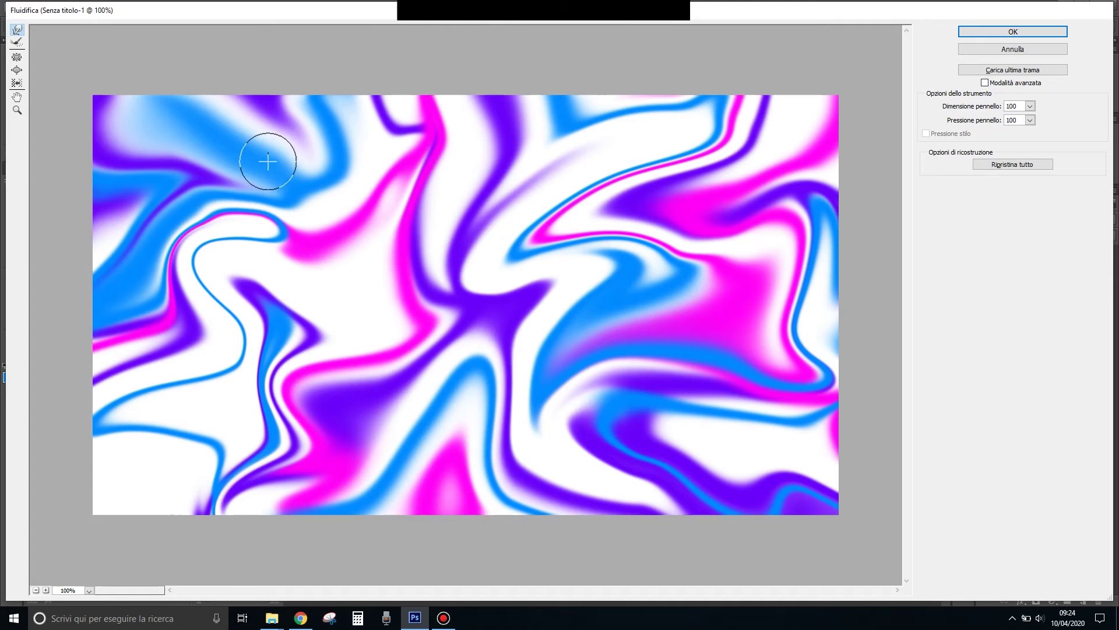
{"action": "left_click_drag", "start_coordinate": [365, 235], "coordinate": [475, 239]}
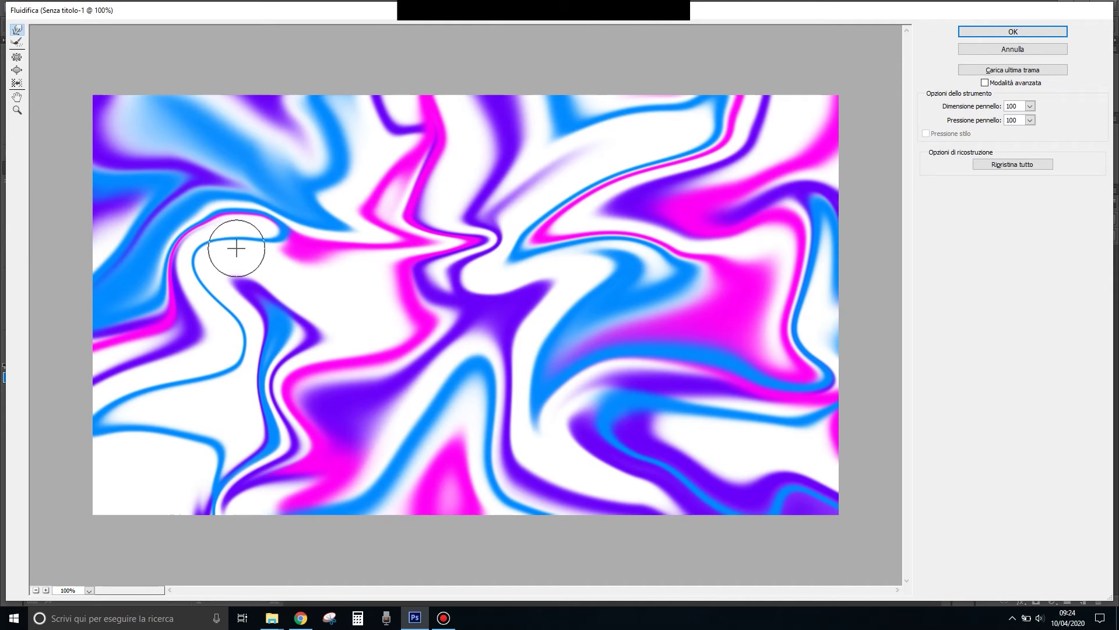
{"action": "left_click_drag", "start_coordinate": [236, 248], "coordinate": [169, 133]}
{"action": "left_click_drag", "start_coordinate": [395, 366], "coordinate": [589, 381]}
{"action": "mouse_move", "coordinate": [660, 340]}
{"action": "left_mouse_down"}
{"action": "mouse_move", "coordinate": [590, 300]}
{"action": "mouse_move", "coordinate": [455, 327]}
{"action": "left_mouse_up"}
{"action": "left_click_drag", "start_coordinate": [712, 292], "coordinate": [502, 167]}
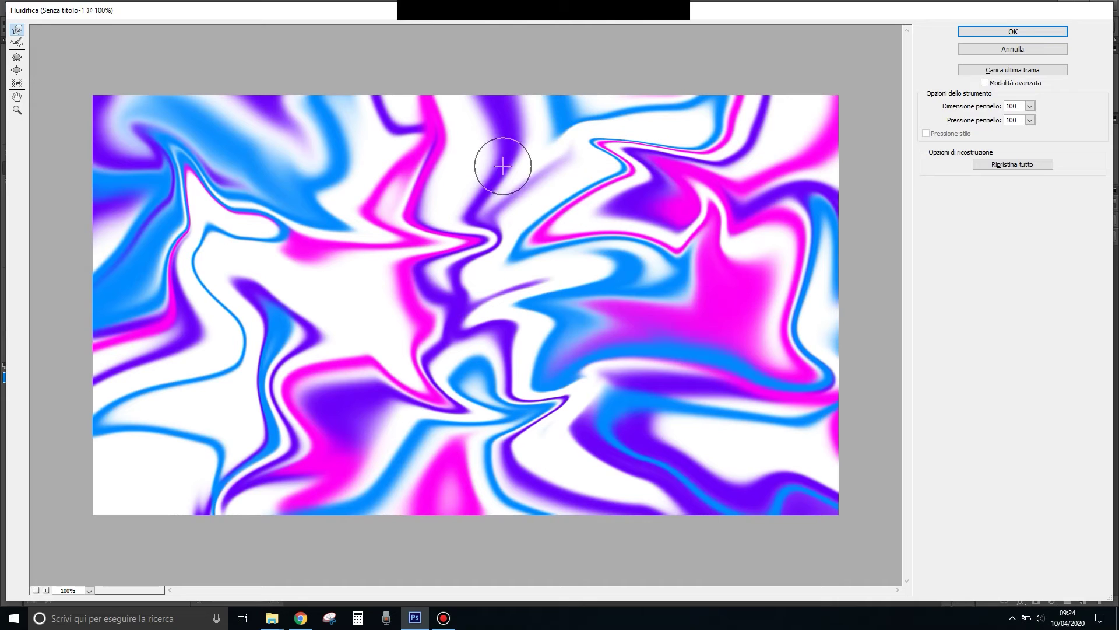
{"action": "left_click_drag", "start_coordinate": [657, 317], "coordinate": [657, 445]}
{"action": "mouse_move", "coordinate": [439, 469]}
{"action": "left_mouse_down"}
{"action": "mouse_move", "coordinate": [305, 517]}
{"action": "mouse_move", "coordinate": [95, 352]}
{"action": "mouse_move", "coordinate": [128, 310]}
{"action": "mouse_move", "coordinate": [249, 237]}
{"action": "left_mouse_up"}
{"action": "left_click_drag", "start_coordinate": [474, 274], "coordinate": [342, 333]}
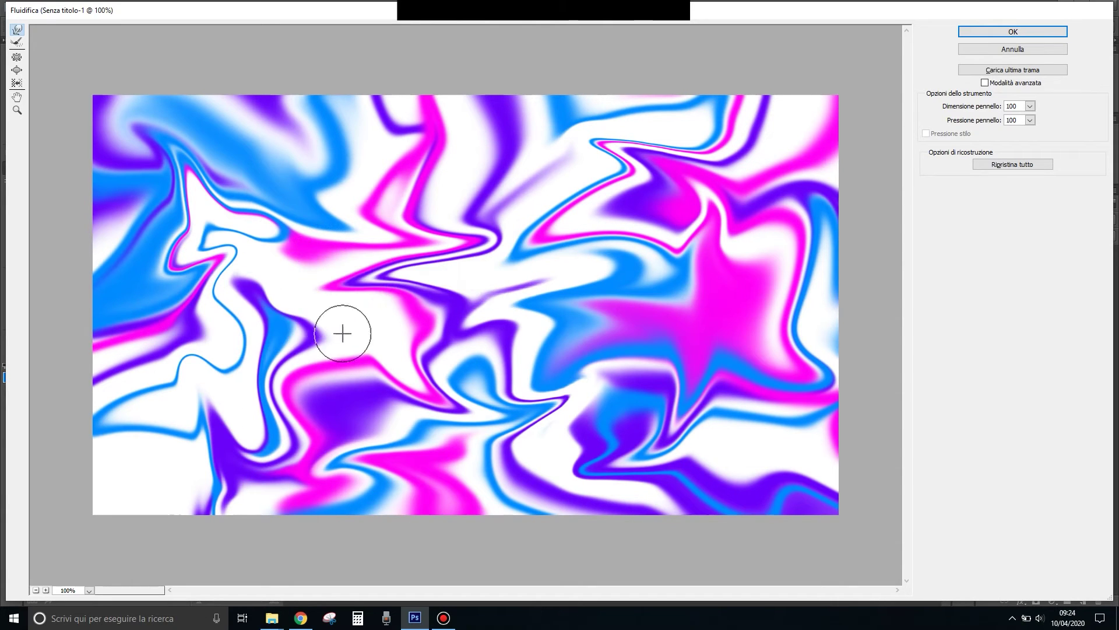
{"action": "mouse_move", "coordinate": [436, 323]}
{"action": "left_mouse_down"}
{"action": "mouse_move", "coordinate": [349, 311]}
{"action": "mouse_move", "coordinate": [274, 350]}
{"action": "mouse_move", "coordinate": [222, 400]}
{"action": "mouse_move", "coordinate": [190, 457]}
{"action": "mouse_move", "coordinate": [97, 505]}
{"action": "left_mouse_up"}
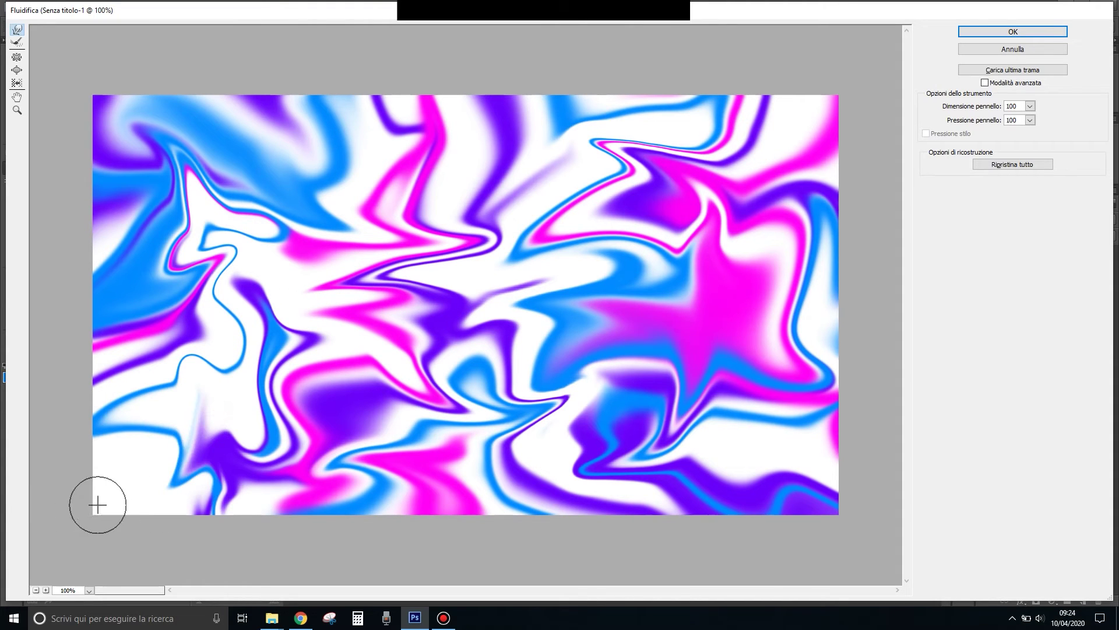
Smear the lower, right and top strands further and apply the Liquify warp.
{"action": "left_click_drag", "start_coordinate": [202, 452], "coordinate": [93, 467]}
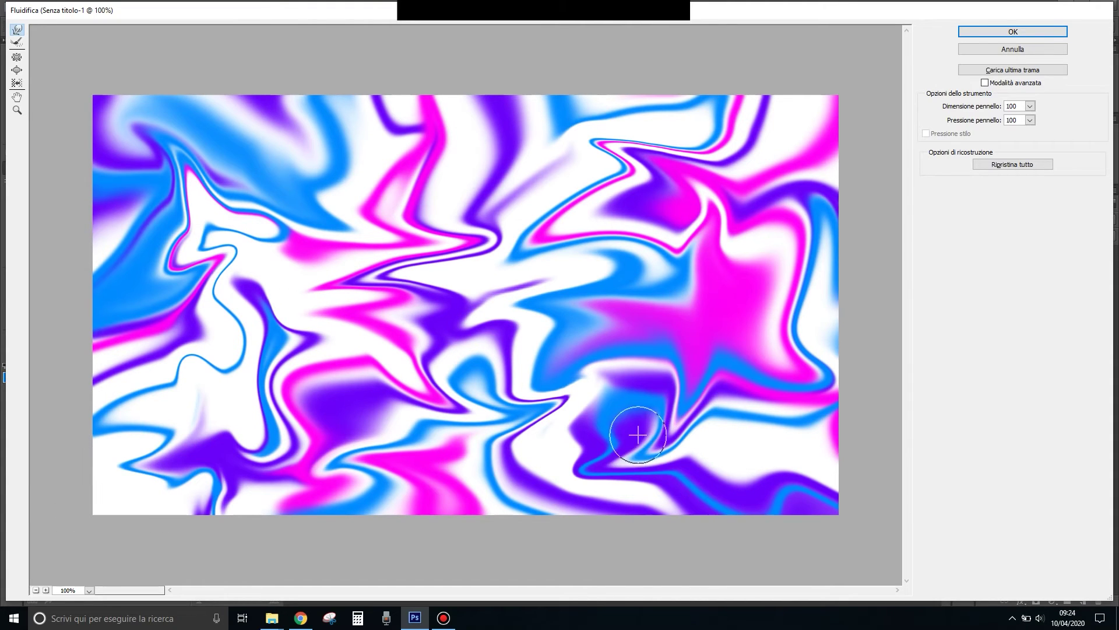
{"action": "left_click_drag", "start_coordinate": [638, 434], "coordinate": [638, 540]}
{"action": "mouse_move", "coordinate": [711, 505]}
{"action": "left_mouse_down"}
{"action": "mouse_move", "coordinate": [757, 324]}
{"action": "mouse_move", "coordinate": [700, 295]}
{"action": "mouse_move", "coordinate": [818, 218]}
{"action": "left_mouse_up"}
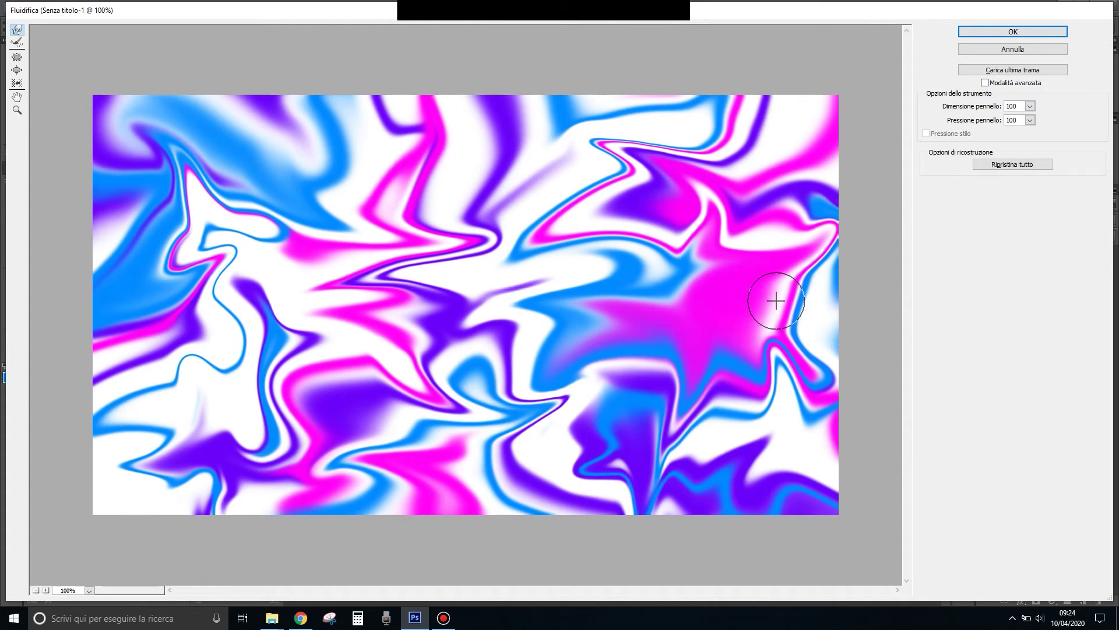
{"action": "left_click_drag", "start_coordinate": [778, 301], "coordinate": [521, 284]}
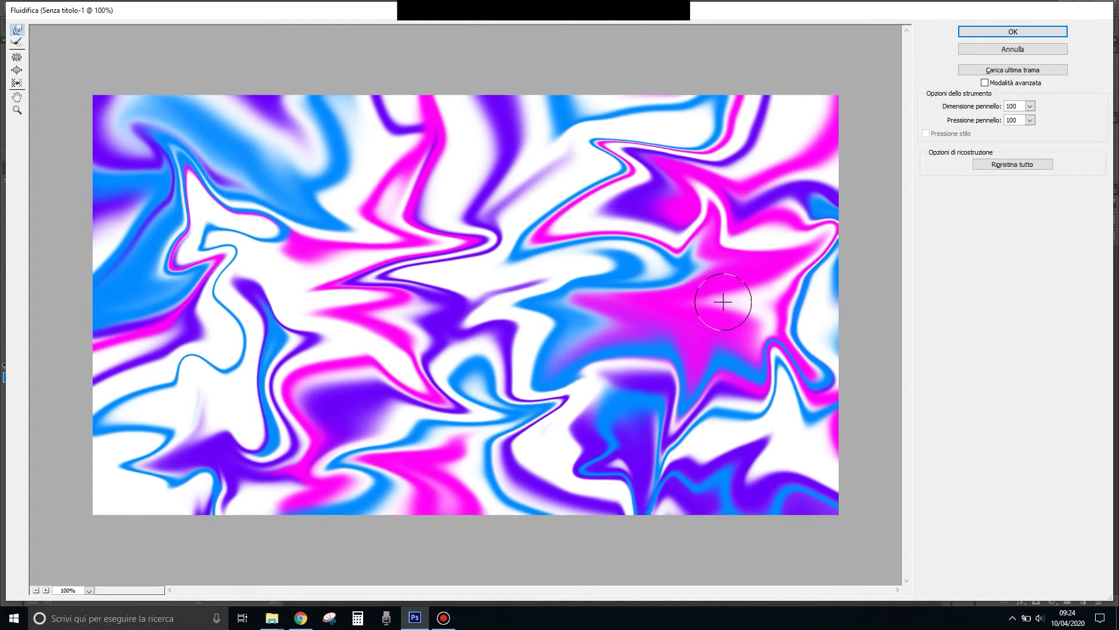
{"action": "left_click_drag", "start_coordinate": [752, 301], "coordinate": [516, 273]}
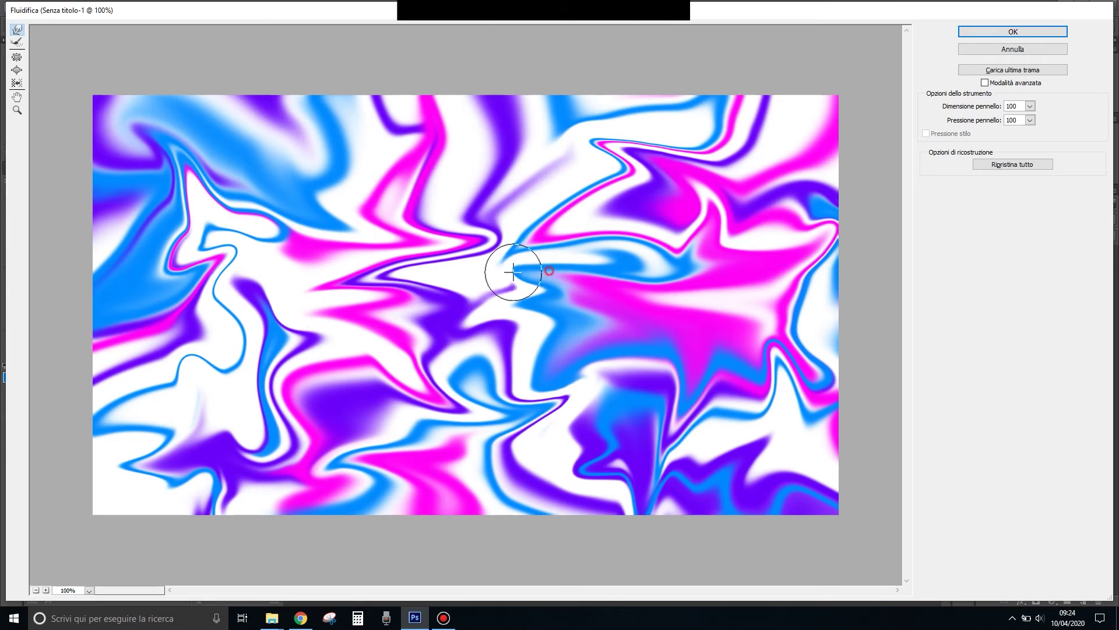
{"action": "left_click_drag", "start_coordinate": [405, 156], "coordinate": [158, 92]}
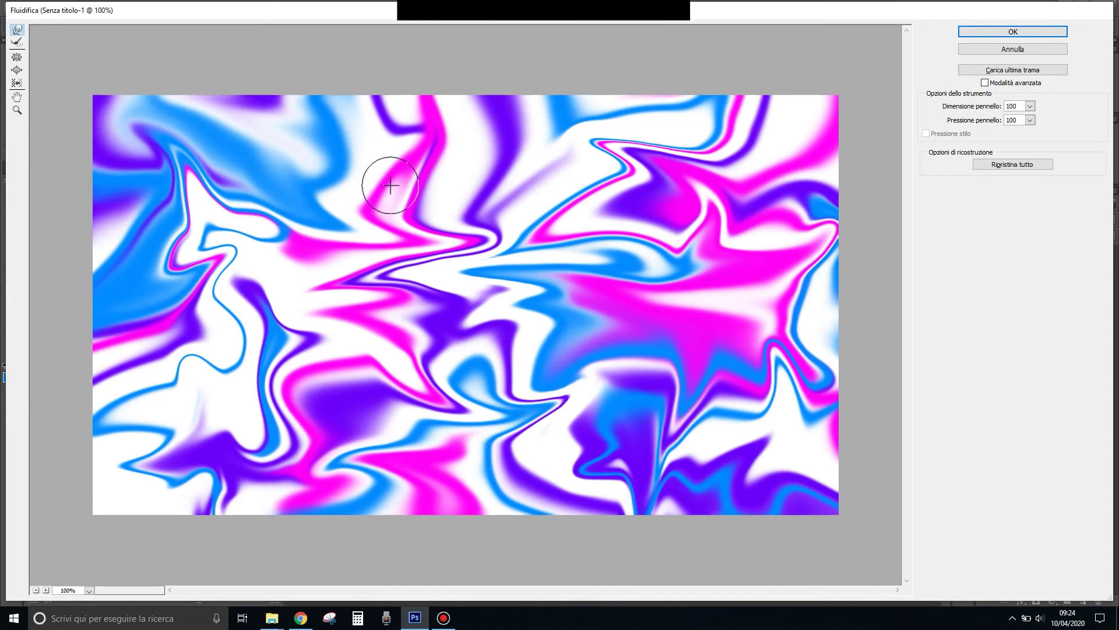
{"action": "left_click_drag", "start_coordinate": [488, 130], "coordinate": [583, 126]}
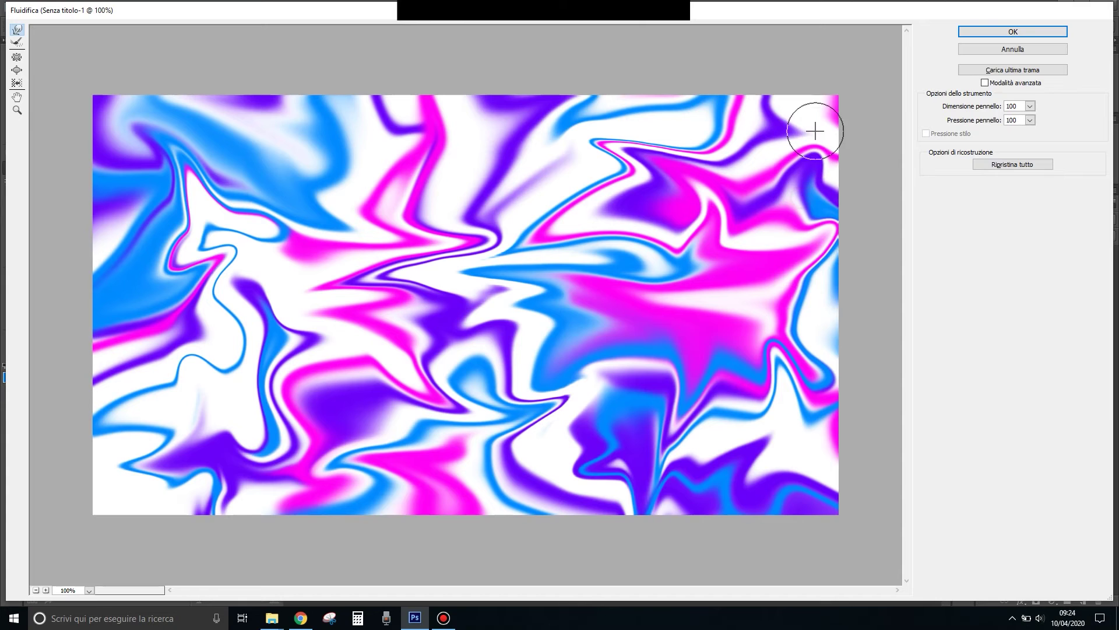
{"action": "left_click_drag", "start_coordinate": [445, 320], "coordinate": [535, 255]}
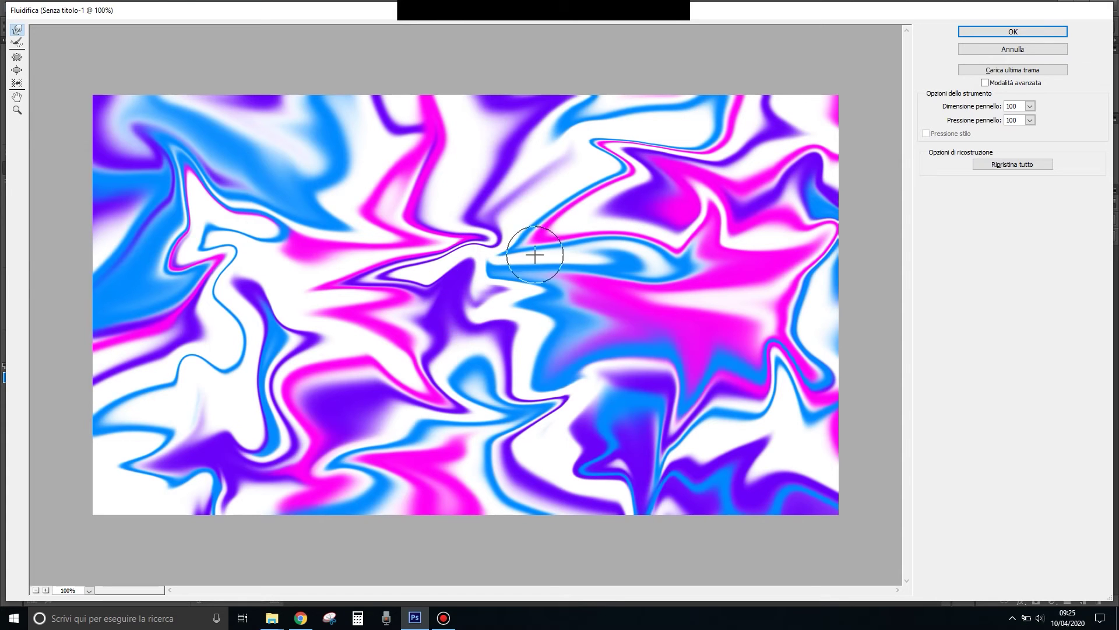
{"action": "left_click", "coordinate": [1026, 33]}
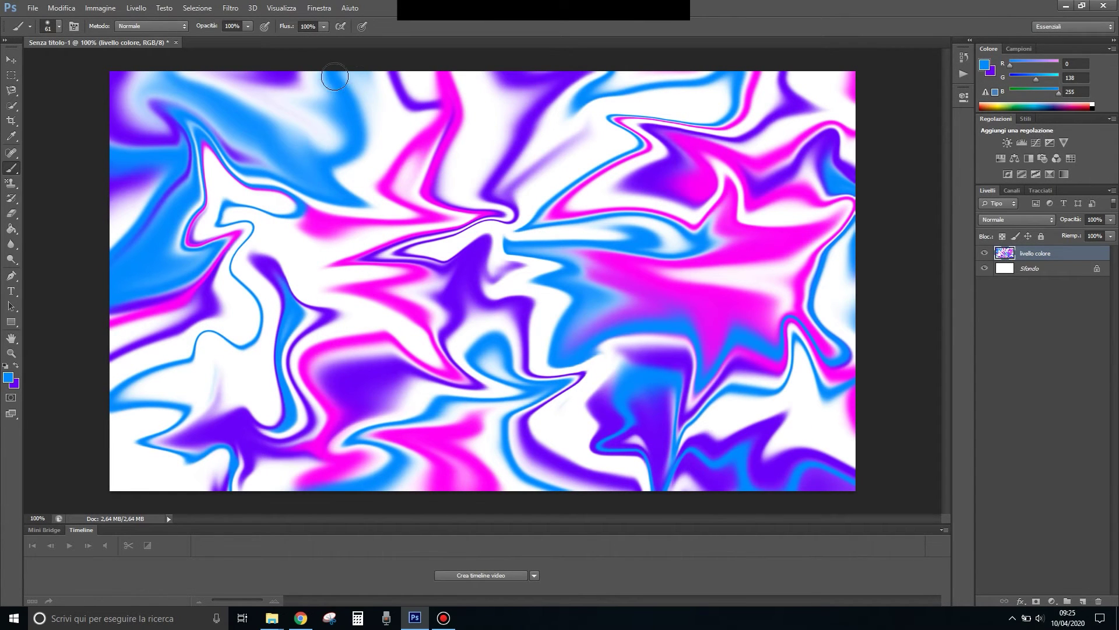
Add a 173% brightness Lens Flare (Riflesso lente) at the marble's upper left.
{"action": "left_click", "coordinate": [241, 10]}
{"action": "mouse_move", "coordinate": [248, 148]}
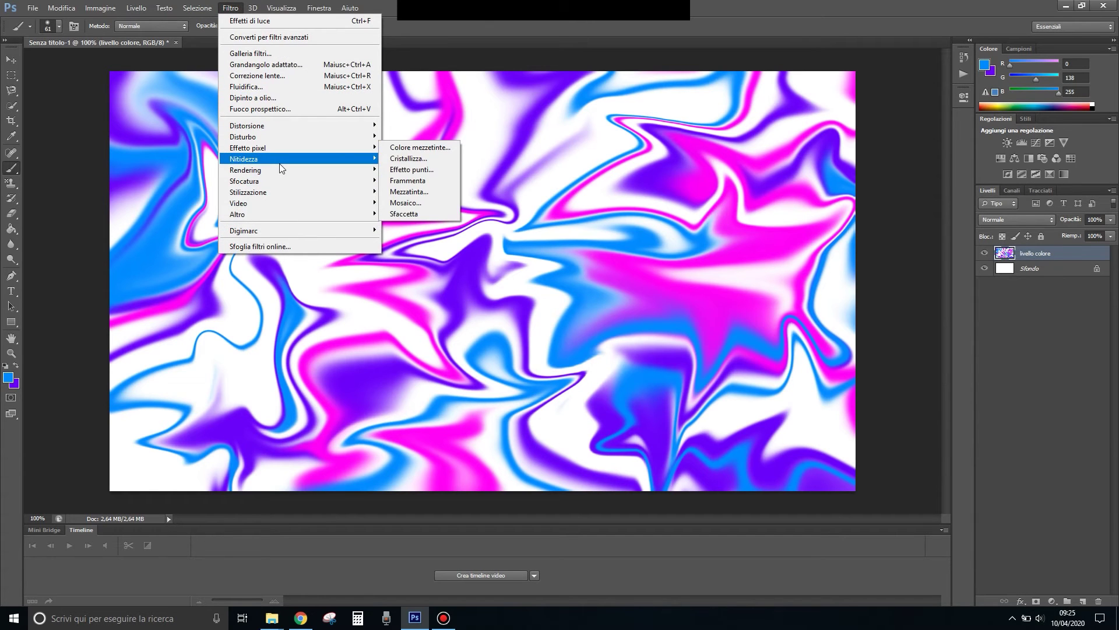
{"action": "mouse_move", "coordinate": [263, 169]}
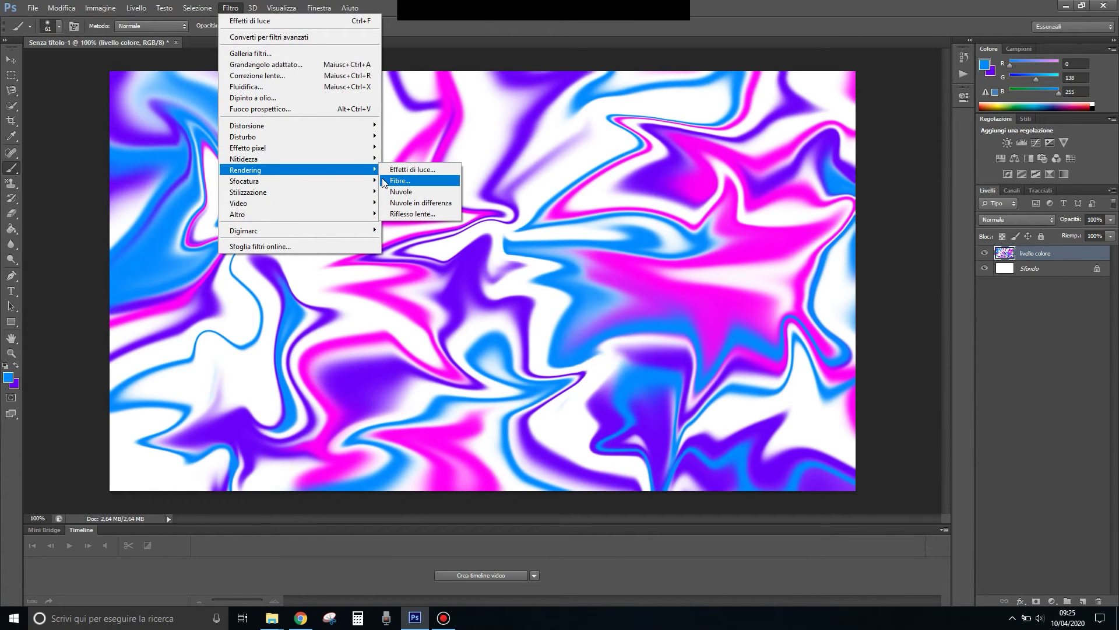
{"action": "left_click", "coordinate": [409, 212]}
{"action": "left_click_drag", "start_coordinate": [504, 208], "coordinate": [482, 193]}
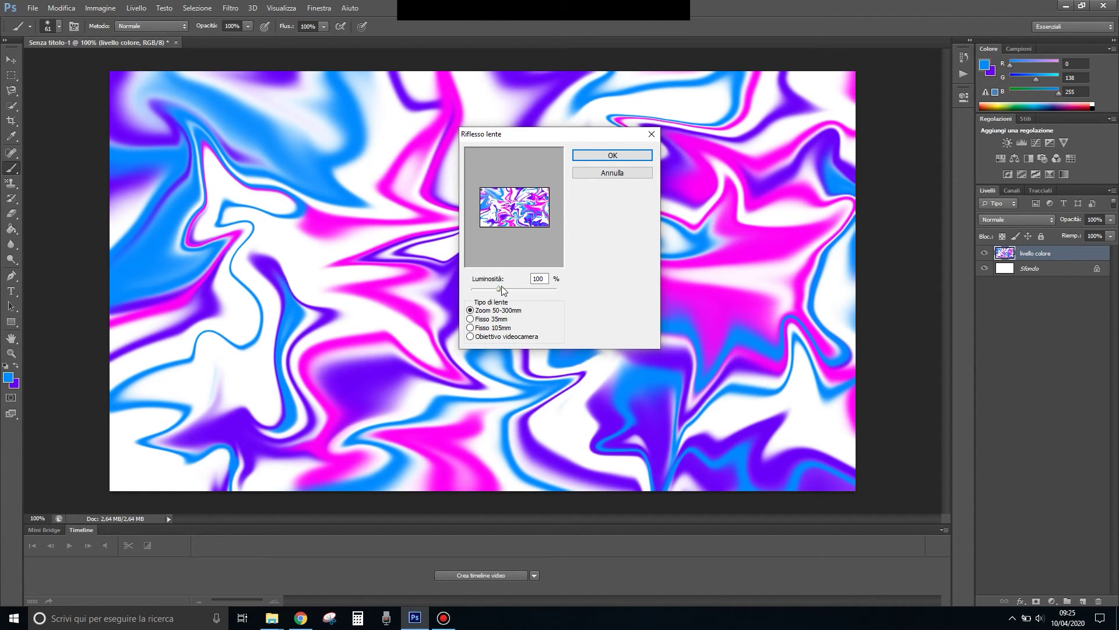
{"action": "left_click_drag", "start_coordinate": [500, 289], "coordinate": [521, 290]}
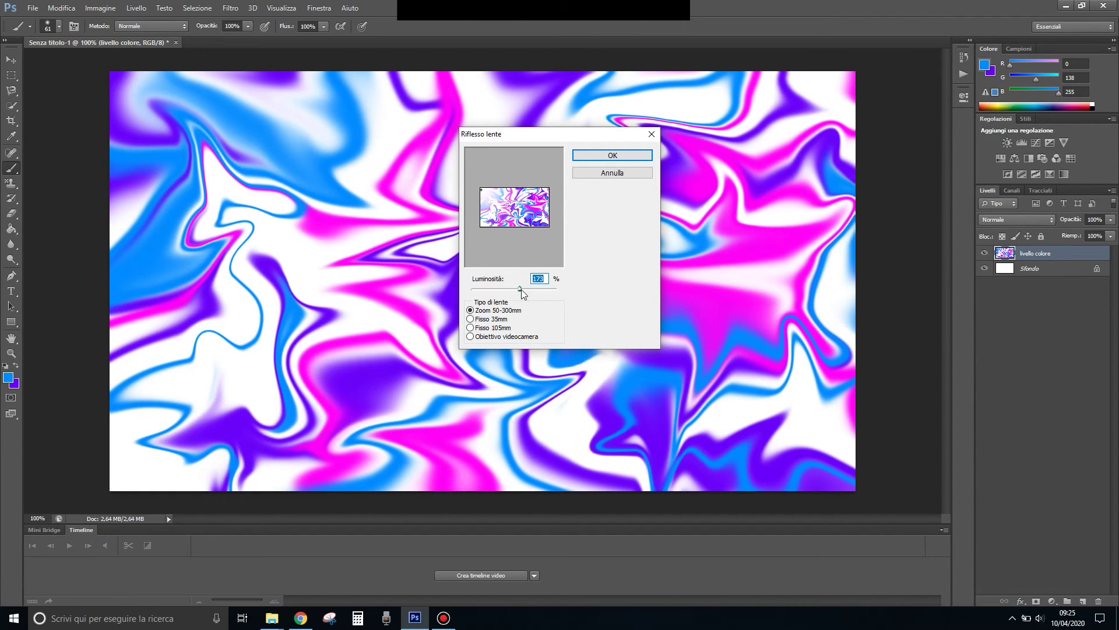
{"action": "left_click", "coordinate": [607, 155]}
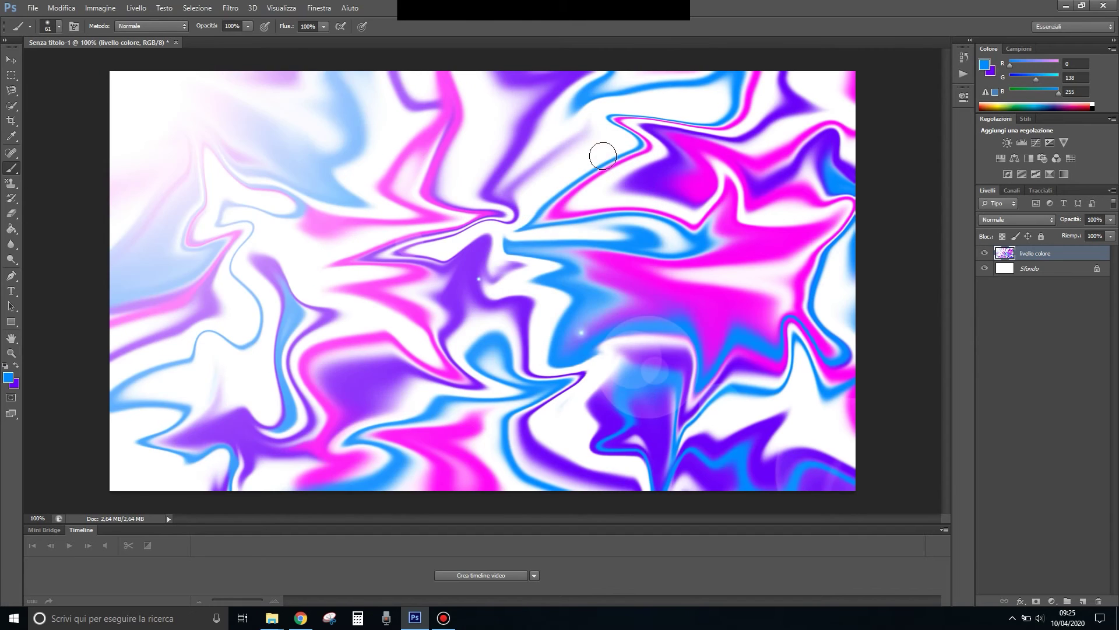
Add a second lens flare positioned at the lower right.
{"action": "left_click", "coordinate": [231, 8]}
{"action": "mouse_move", "coordinate": [254, 170]}
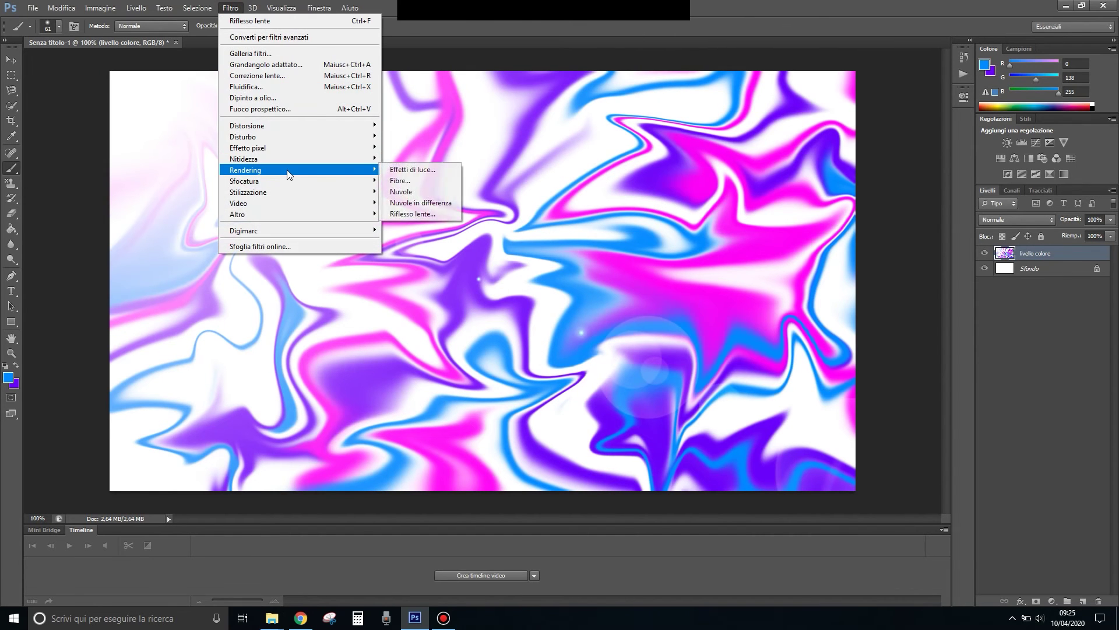
{"action": "left_click", "coordinate": [415, 213]}
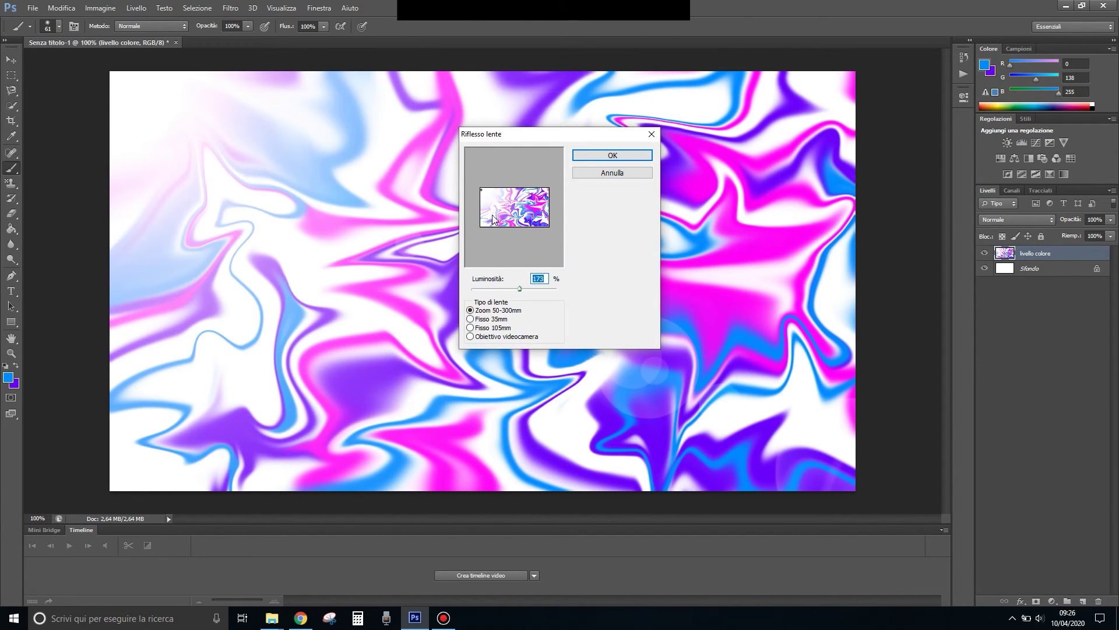
{"action": "left_click_drag", "start_coordinate": [487, 192], "coordinate": [541, 221]}
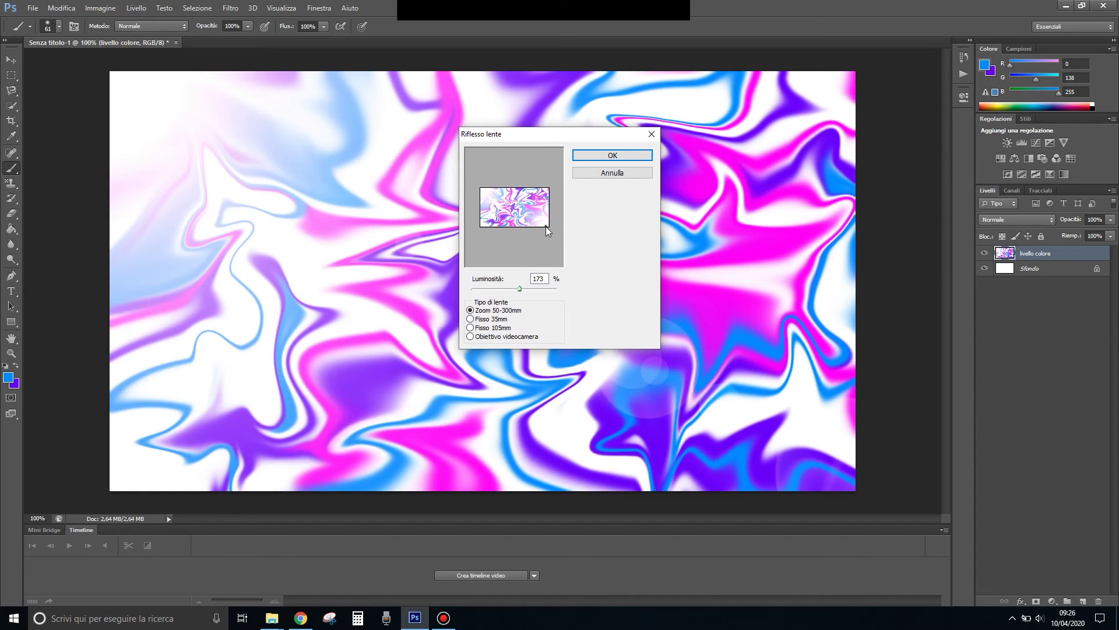
{"action": "left_click", "coordinate": [601, 156]}
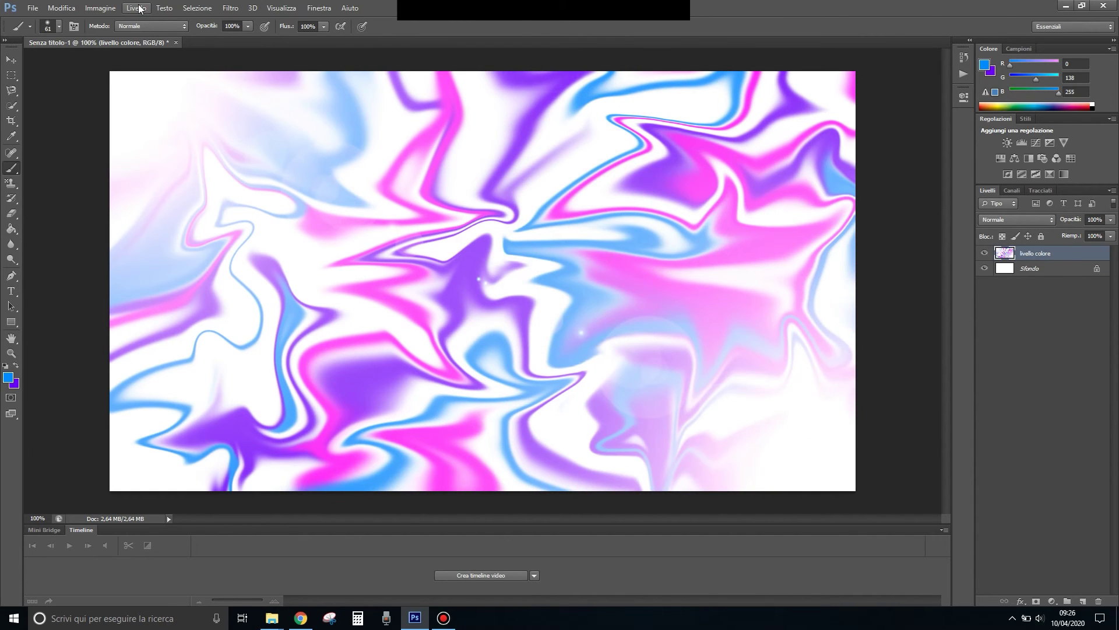
Add blue CityBlueprint text 'GpG' / 'Anche noi tutoriamo' mid-canvas and nudge it upward.
{"action": "left_click", "coordinate": [11, 291]}
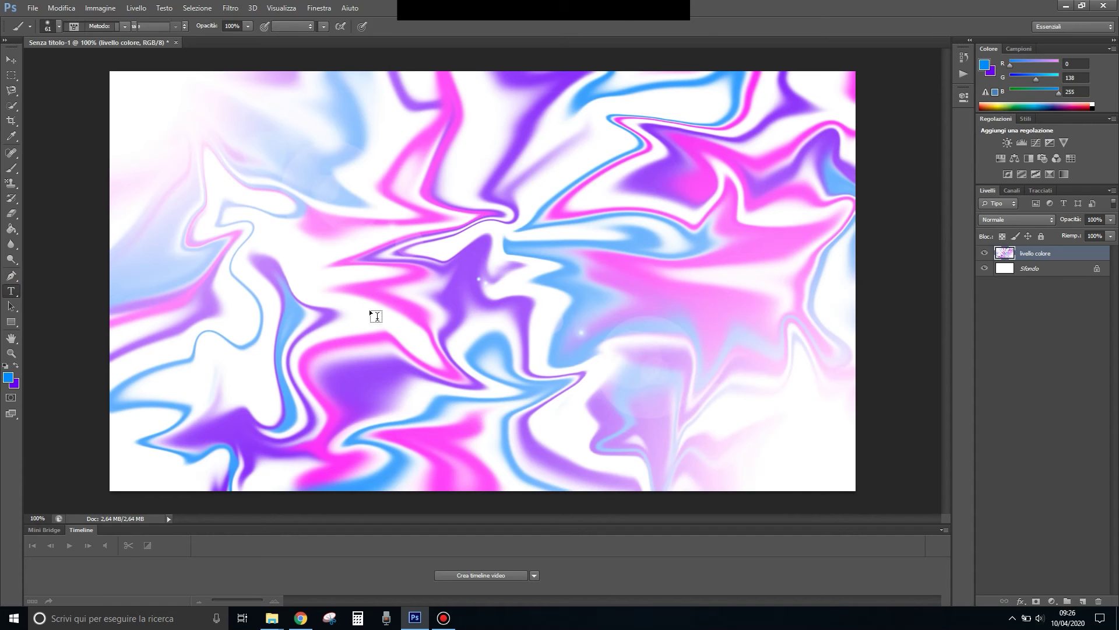
{"action": "left_click_drag", "start_coordinate": [226, 206], "coordinate": [749, 327]}
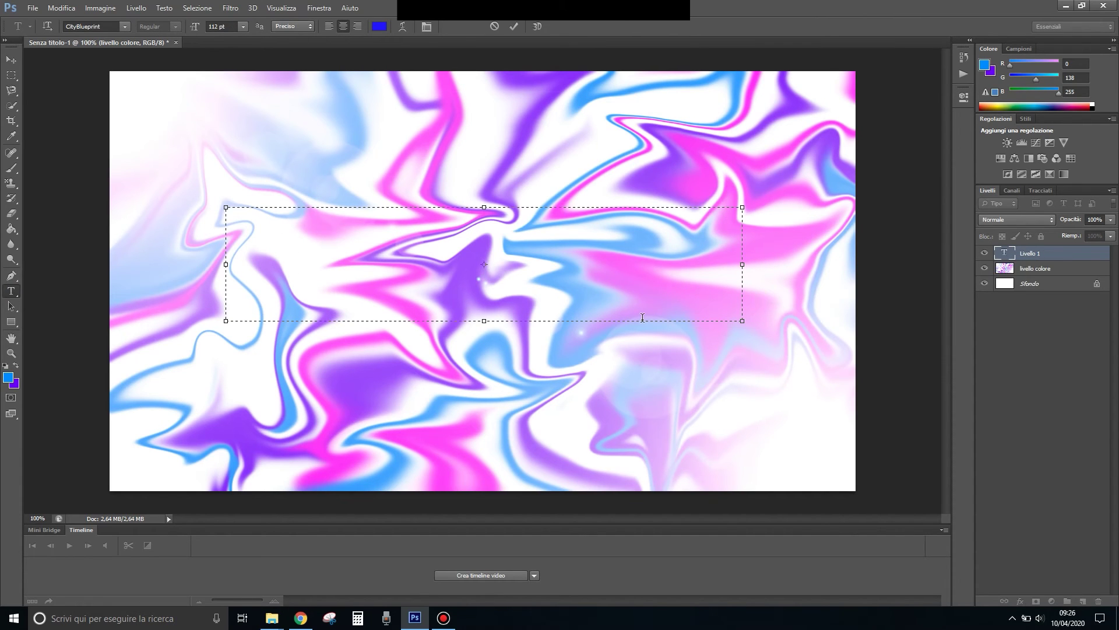
{"action": "type", "text": "apa"}
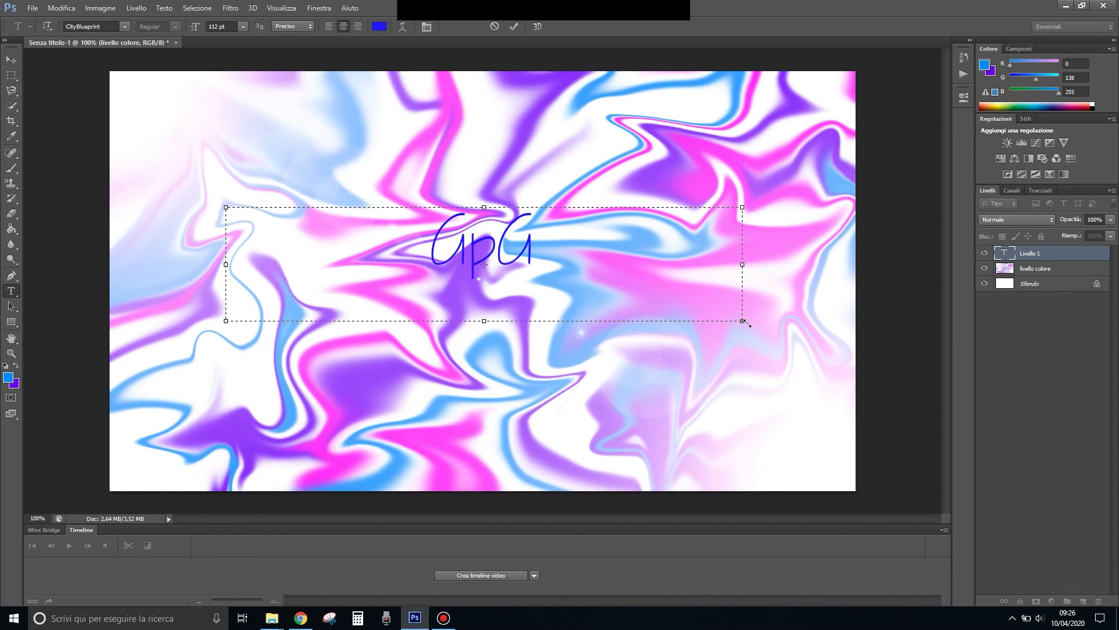
{"action": "left_click_drag", "start_coordinate": [744, 320], "coordinate": [801, 418]}
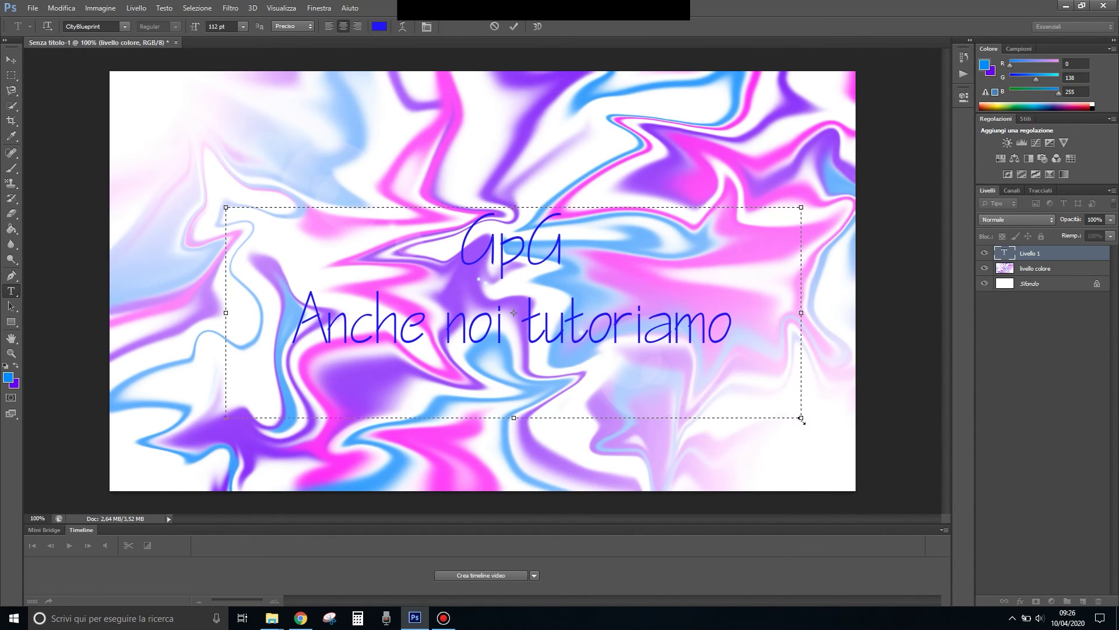
{"action": "left_click", "coordinate": [11, 59]}
{"action": "left_click_drag", "start_coordinate": [501, 256], "coordinate": [481, 228]}
{"action": "left_click", "coordinate": [165, 8]}
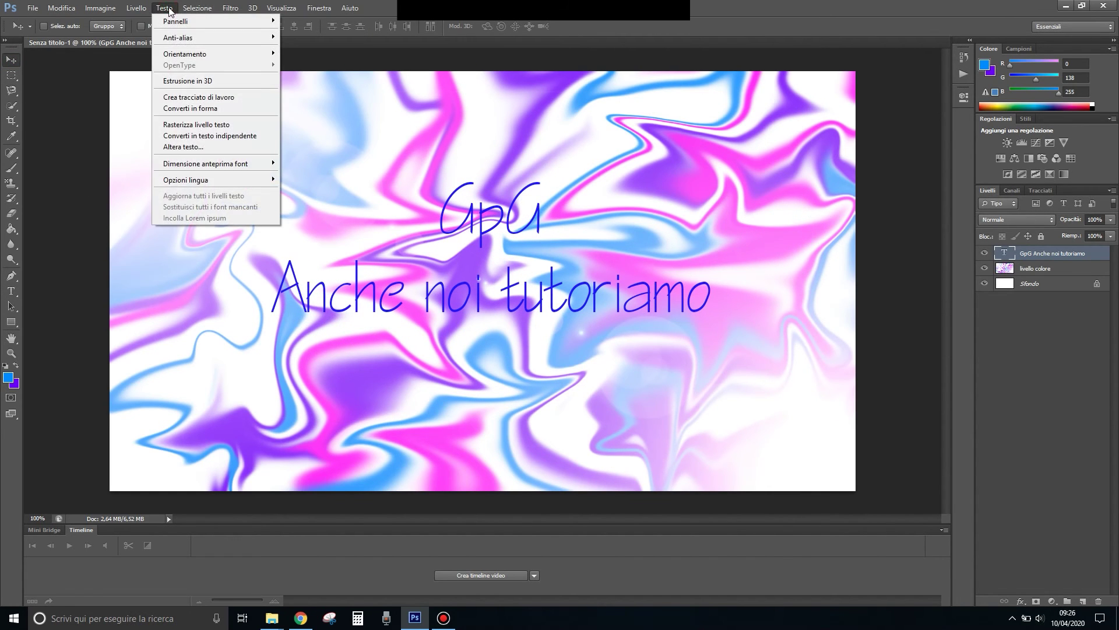
{"action": "mouse_move", "coordinate": [197, 71]}
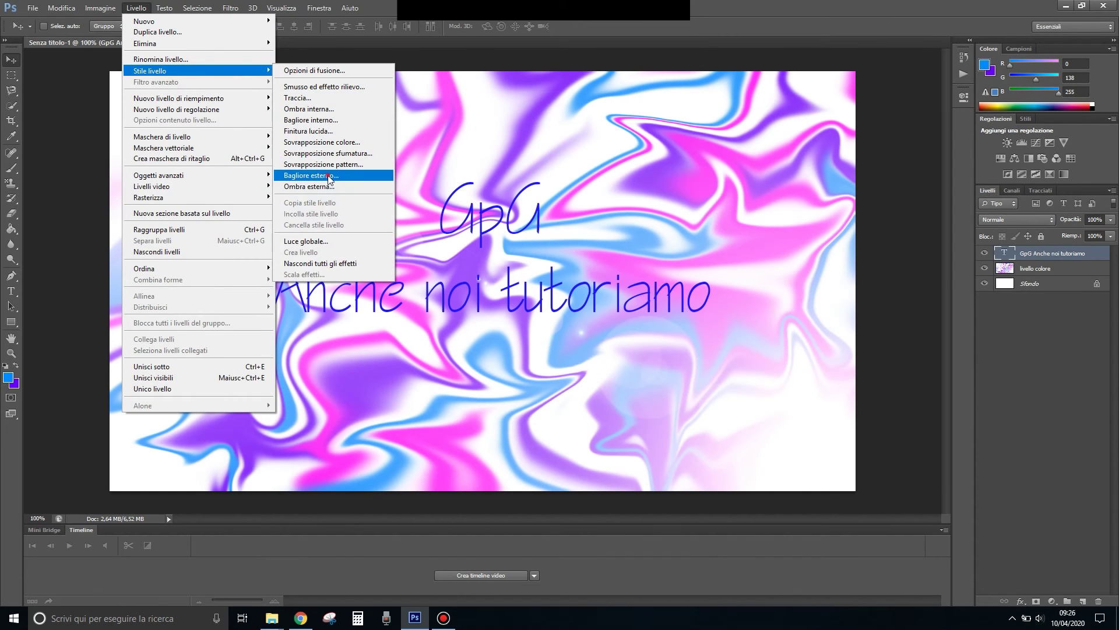
Give the title an Outer Glow with 72% opacity, 27% spread and 27 px size.
{"action": "left_click", "coordinate": [329, 176]}
{"action": "mouse_move", "coordinate": [590, 107]}
{"action": "left_mouse_down"}
{"action": "mouse_move", "coordinate": [424, 272]}
{"action": "mouse_move", "coordinate": [858, 148]}
{"action": "left_mouse_up"}
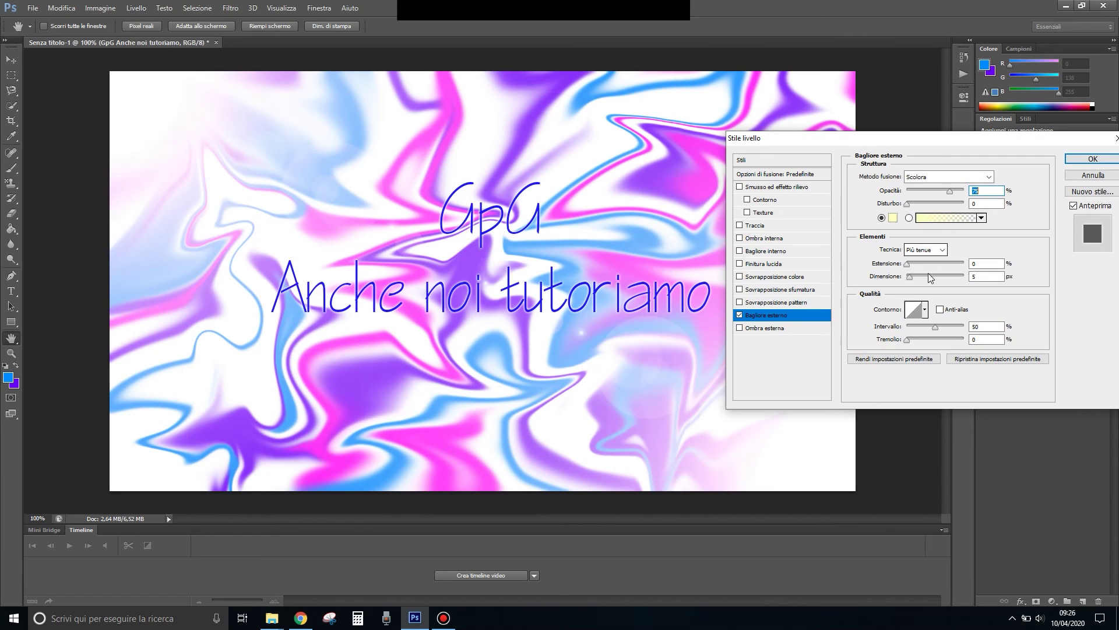
{"action": "left_click_drag", "start_coordinate": [949, 192], "coordinate": [948, 192]}
{"action": "left_click_drag", "start_coordinate": [908, 266], "coordinate": [941, 281]}
{"action": "left_click", "coordinate": [914, 277]}
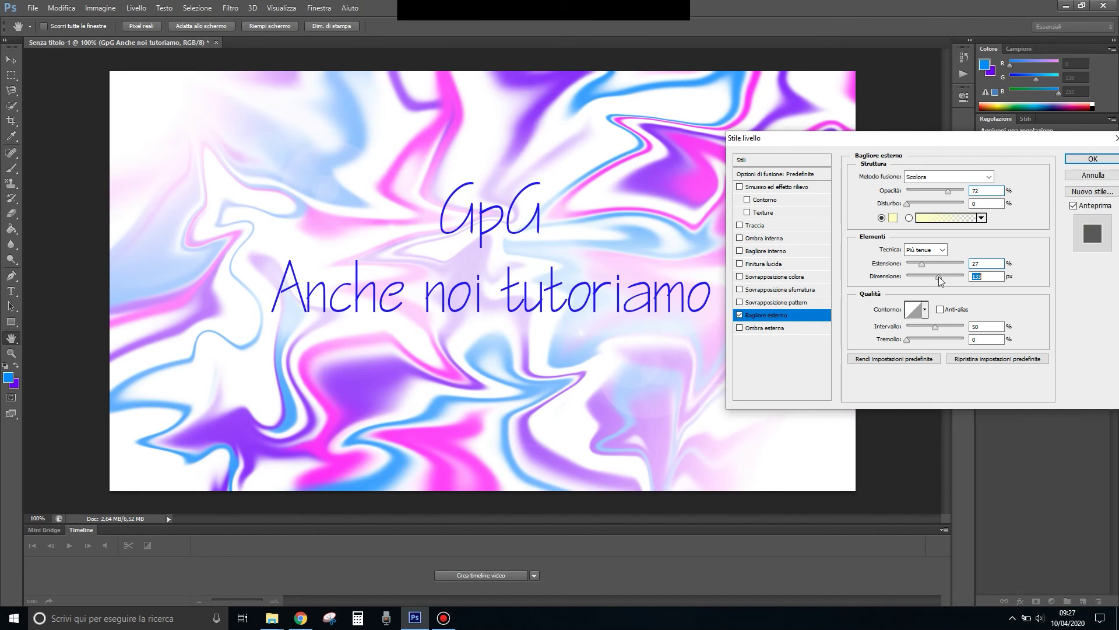
{"action": "left_click", "coordinate": [1093, 159]}
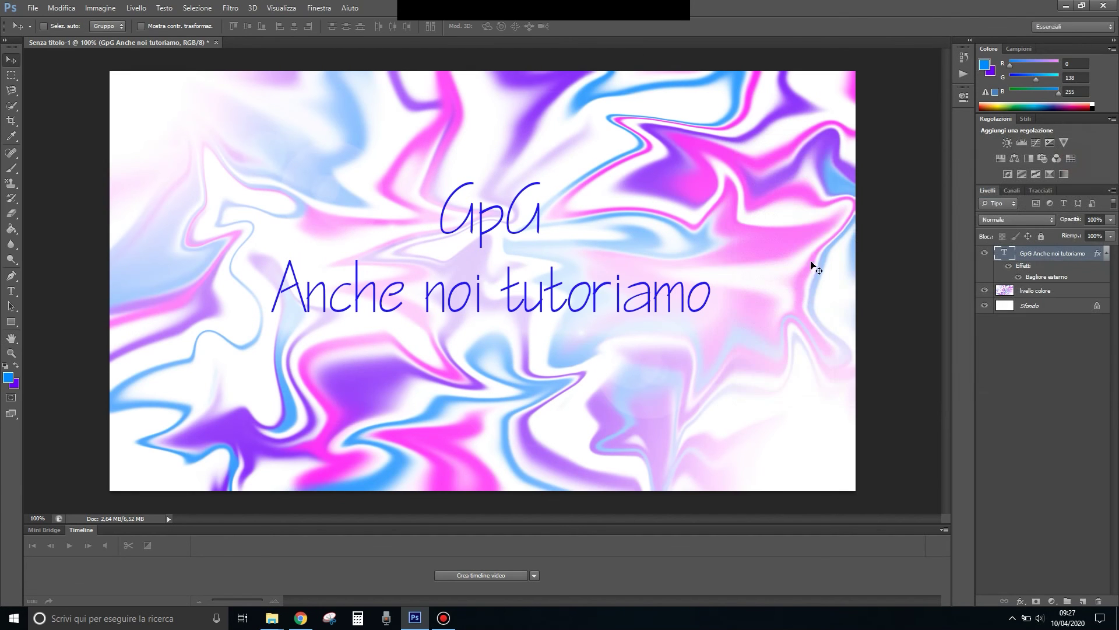
Append '!!' so the second line reads 'Anche noi tutoriamo!!'.
{"action": "left_click", "coordinate": [11, 291]}
{"action": "left_click", "coordinate": [710, 295]}
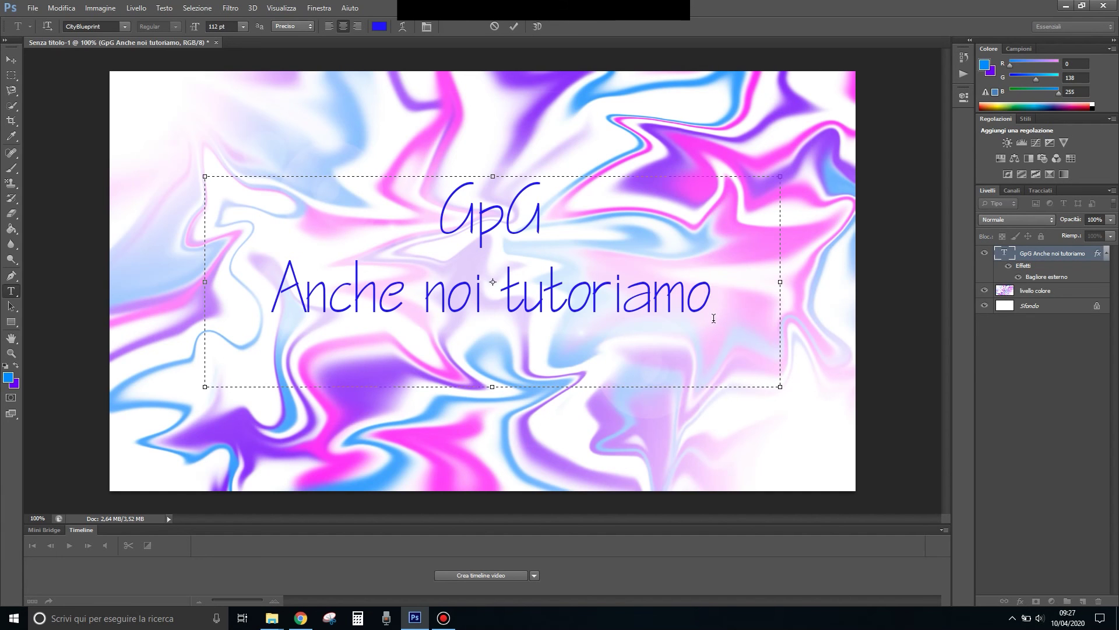
{"action": "type", "text": "!!"}
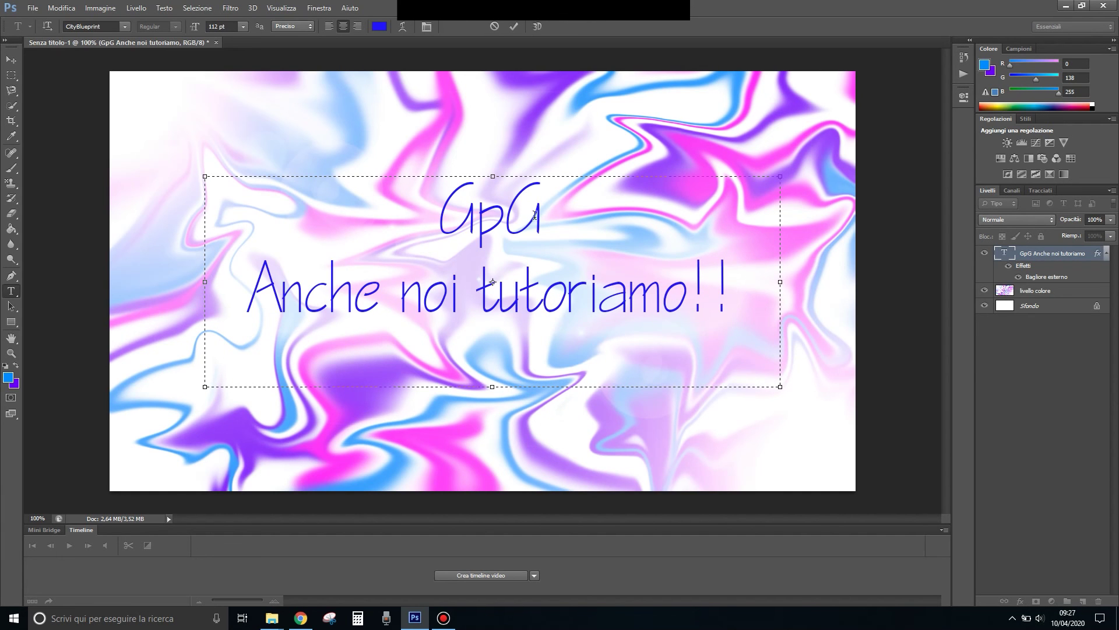
{"action": "left_click", "coordinate": [11, 59]}
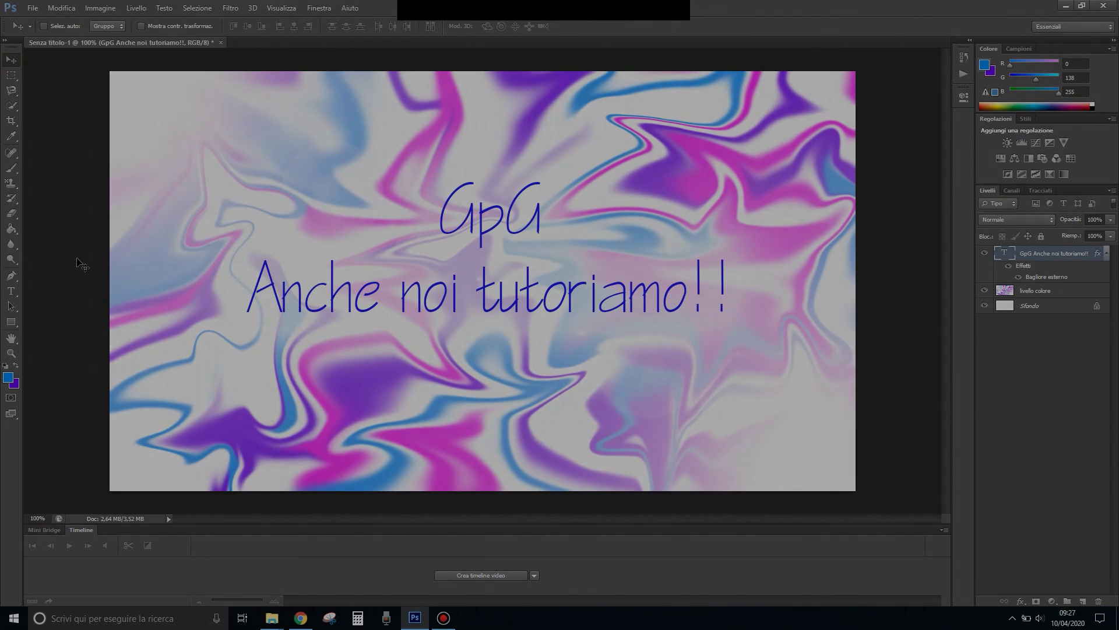